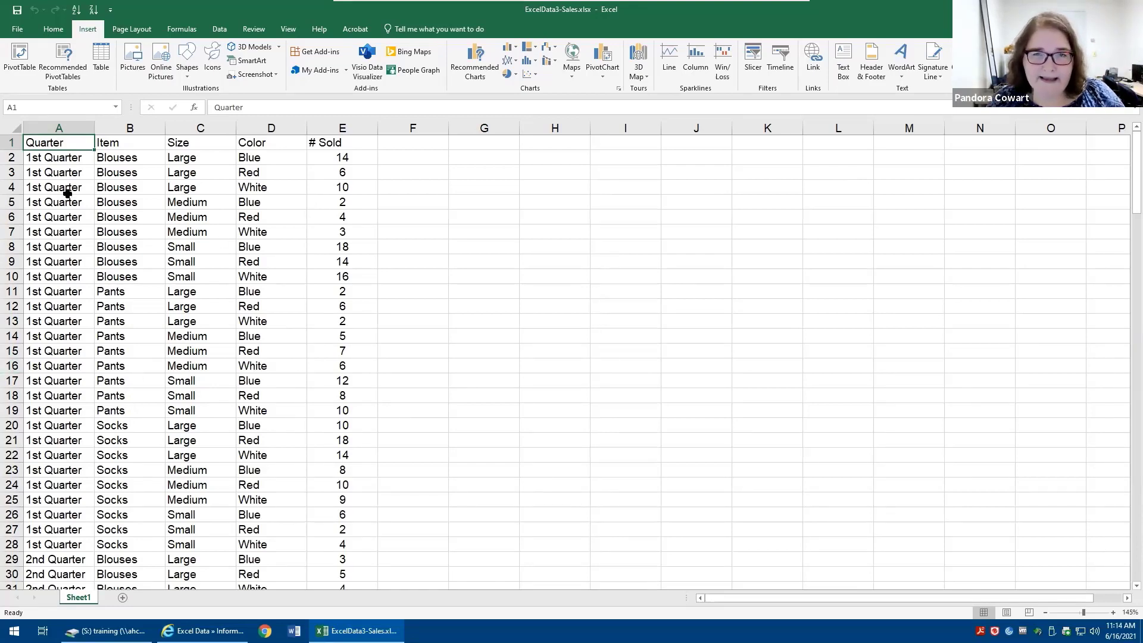
Examine the sales data on Sheet1 from the header row down to its last record and back
{"action": "left_click", "coordinate": [134, 206]}
{"action": "left_click", "coordinate": [287, 232]}
{"action": "left_click", "coordinate": [245, 356]}
{"action": "left_click", "coordinate": [65, 322]}
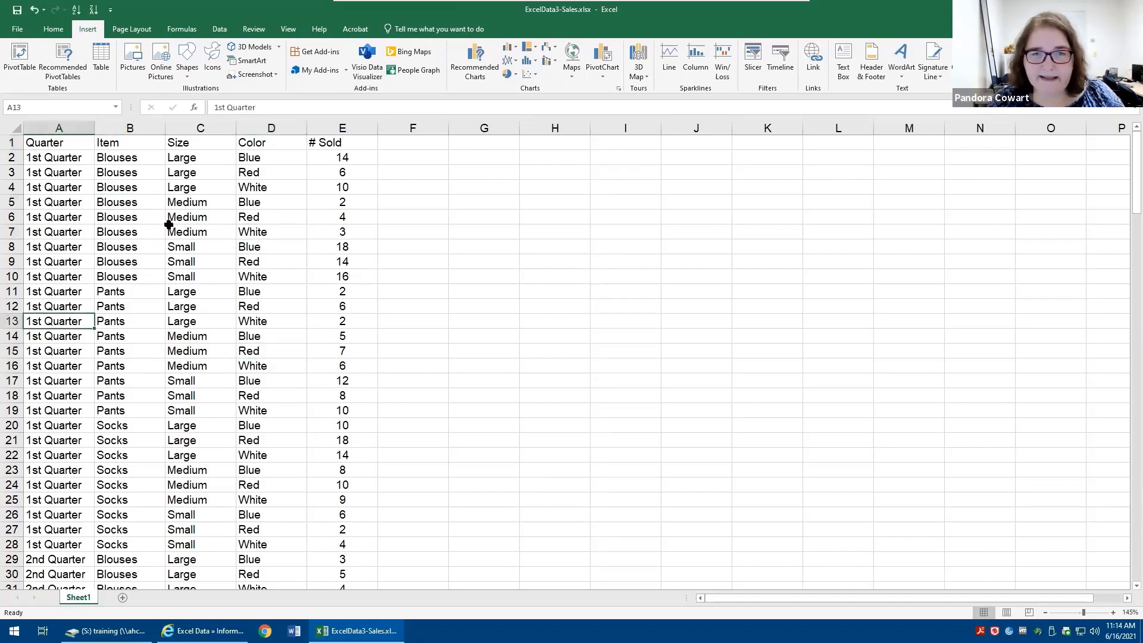
{"action": "left_click", "coordinate": [169, 226]}
{"action": "left_click", "coordinate": [62, 141]}
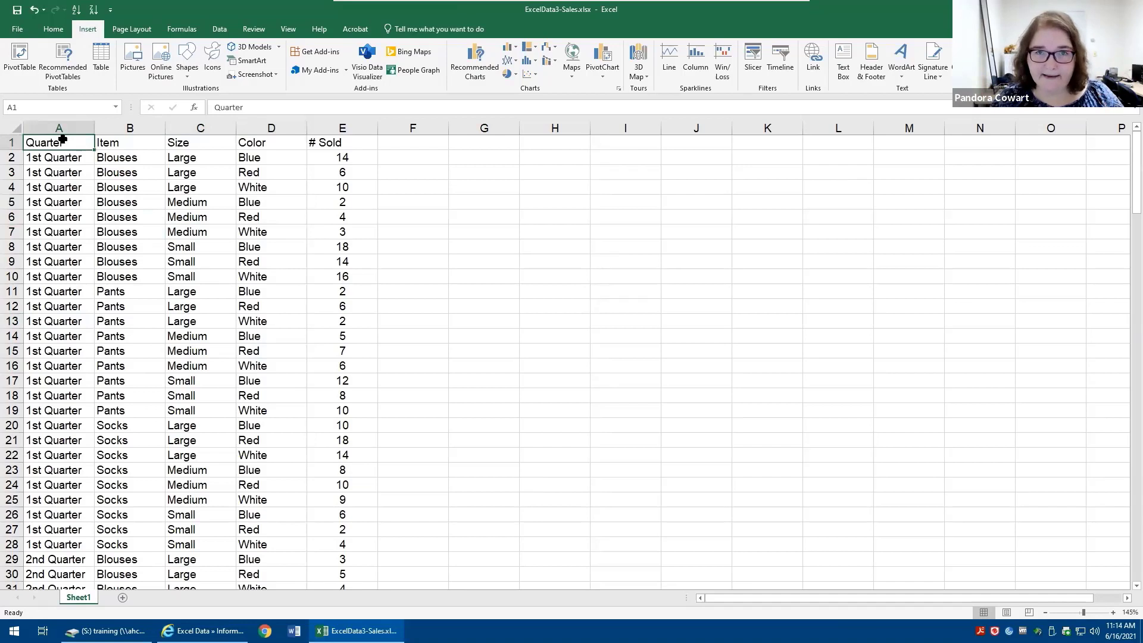
{"action": "key", "text": "shift+Down"}
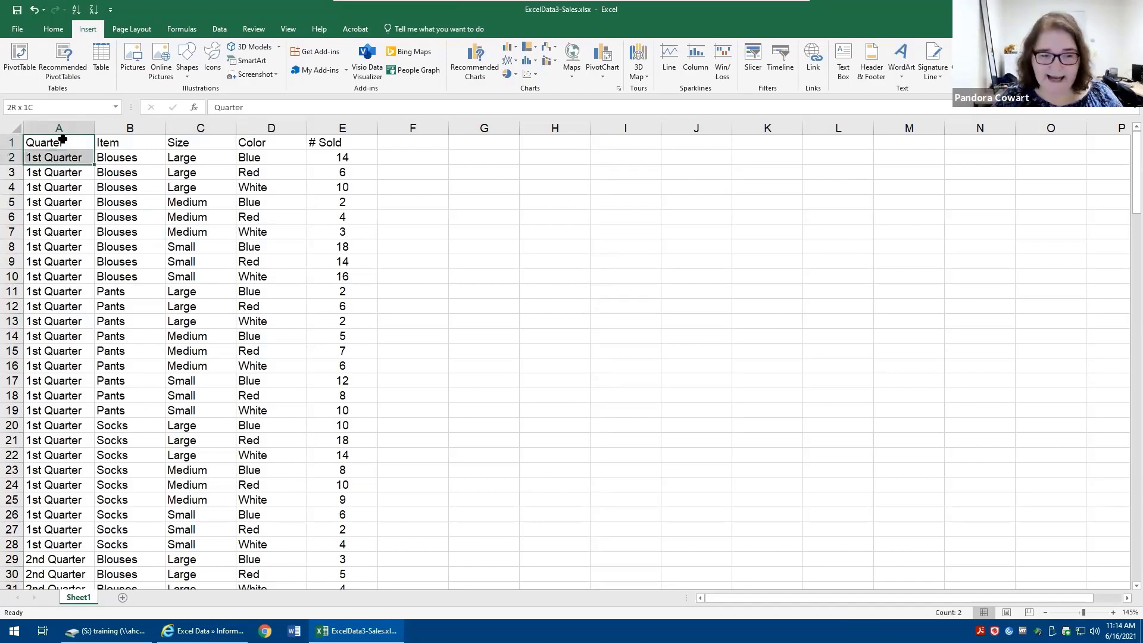
{"action": "key", "text": "ctrl+Down"}
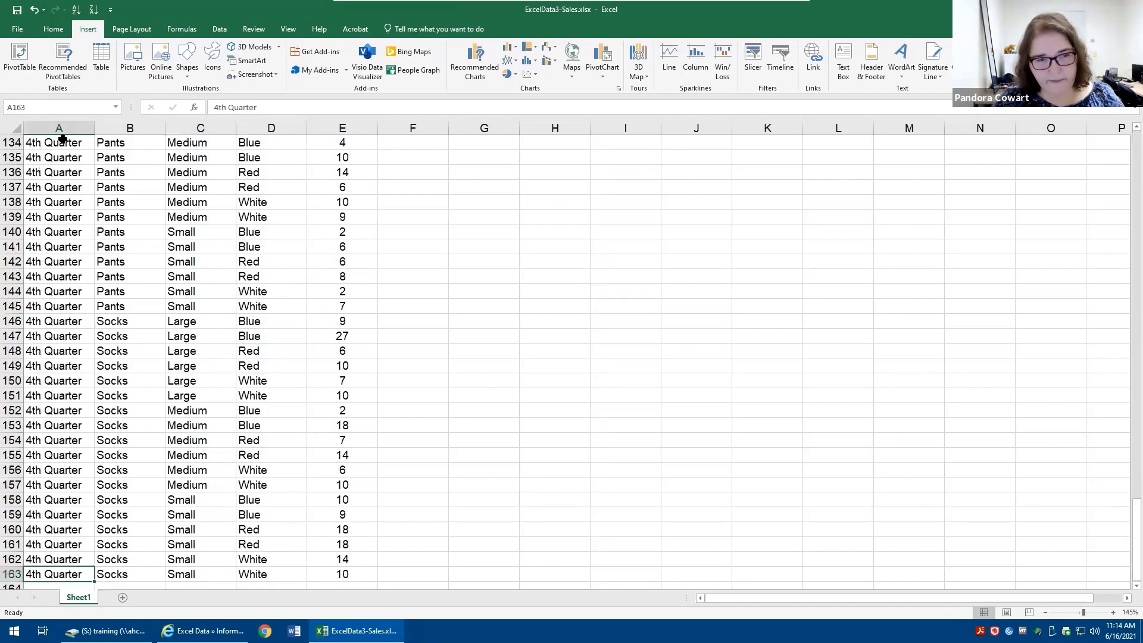
{"action": "scroll", "coordinate": [132, 385], "scroll_direction": "down", "scroll_amount": 9}
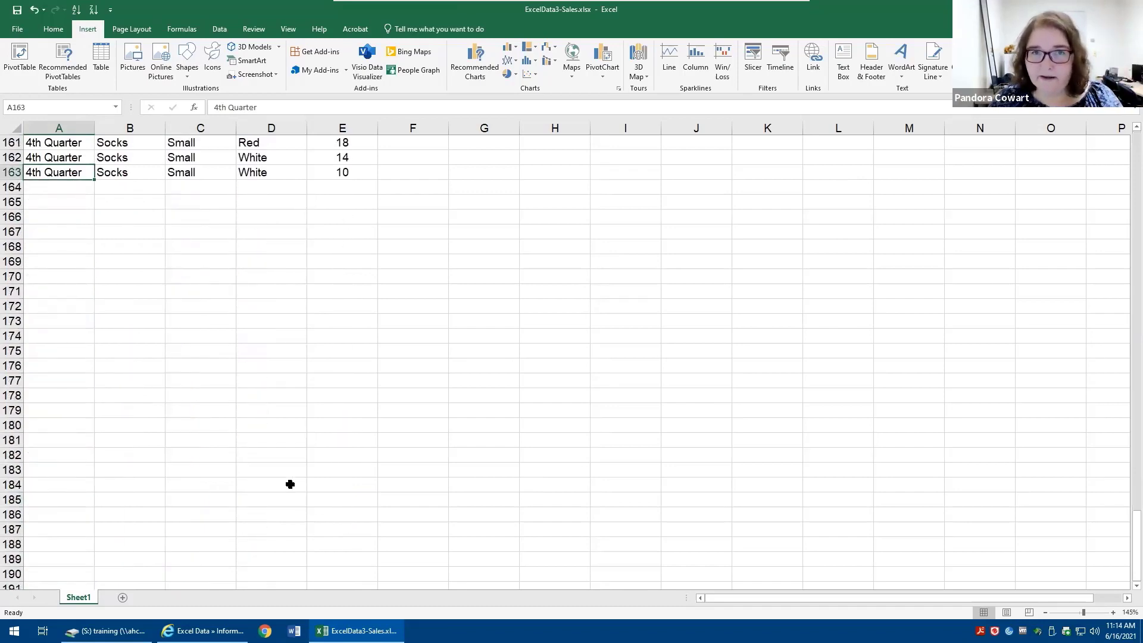
{"action": "key", "text": "ctrl+Up"}
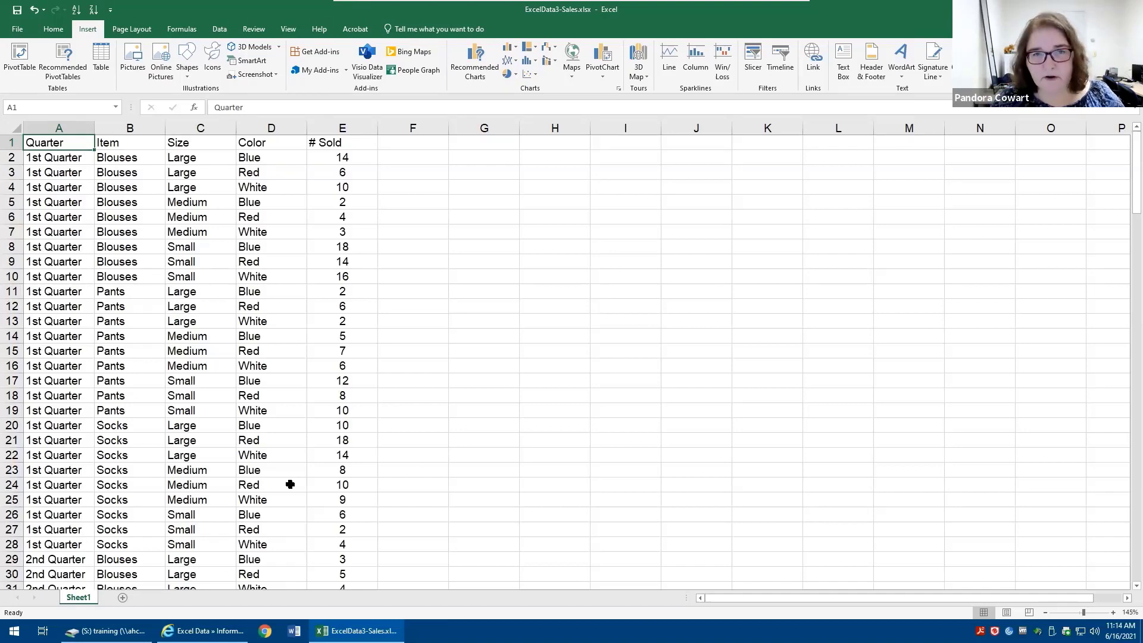
Check the full extent of the data range by selecting it, and return to the Quarter header cell A1
{"action": "key", "text": "ctrl+a"}
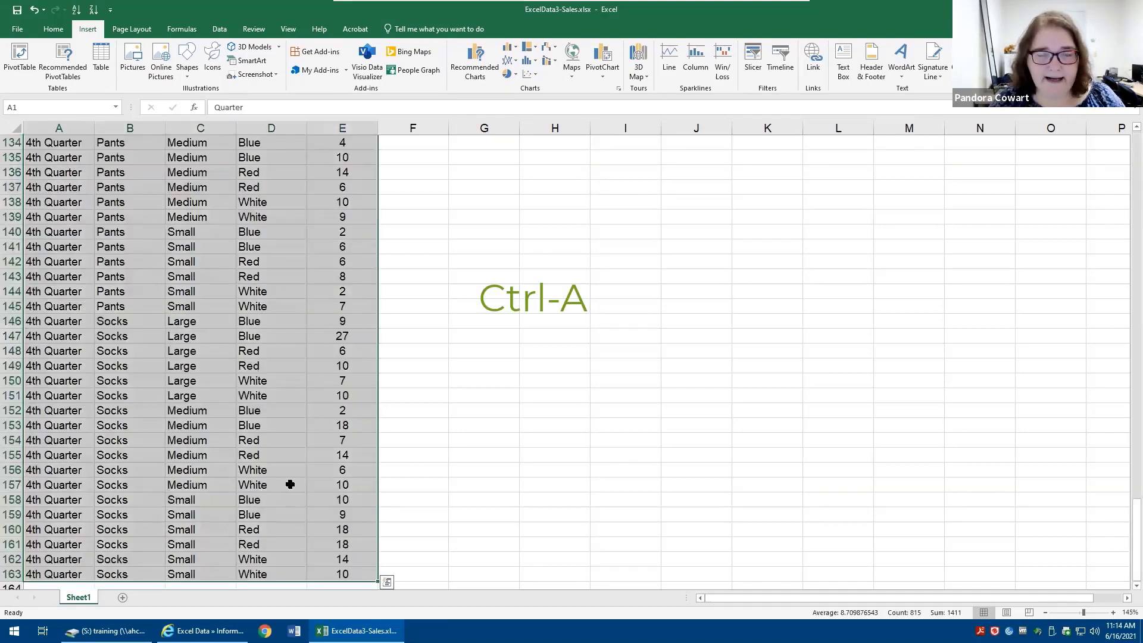
{"action": "key", "text": "ctrl+Home"}
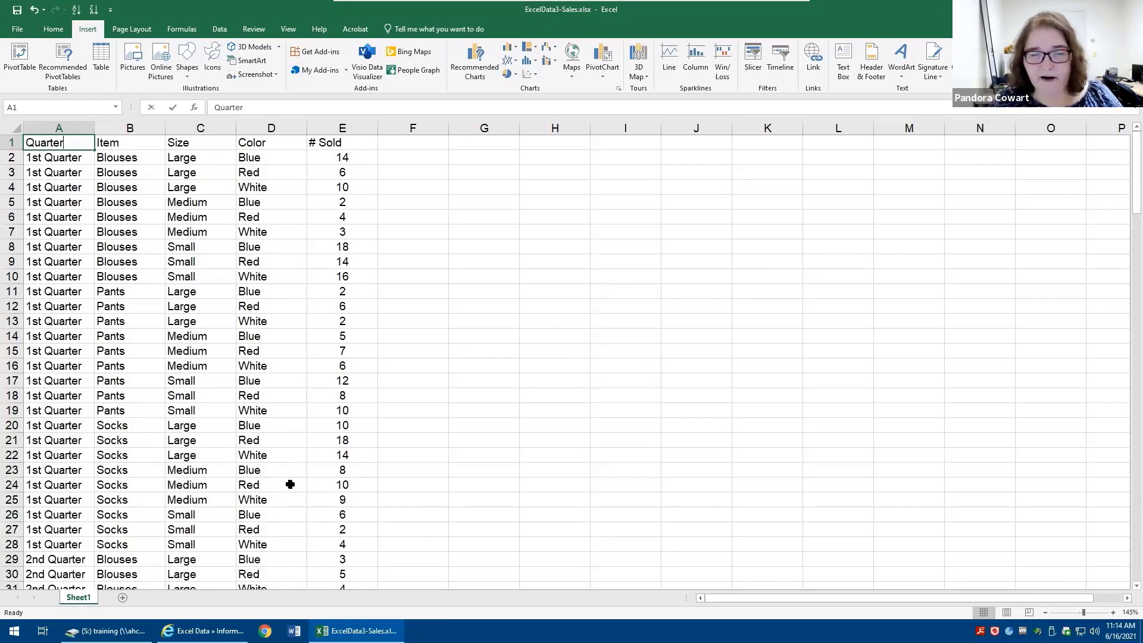
{"action": "key", "text": "BackSpace"}
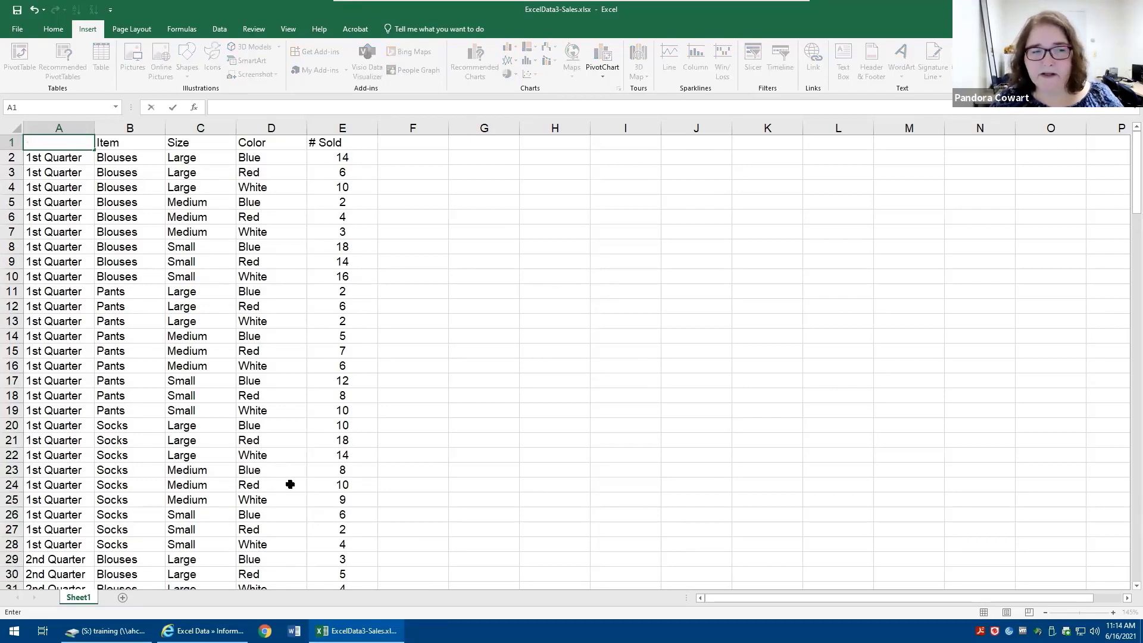
{"action": "key", "text": "Escape"}
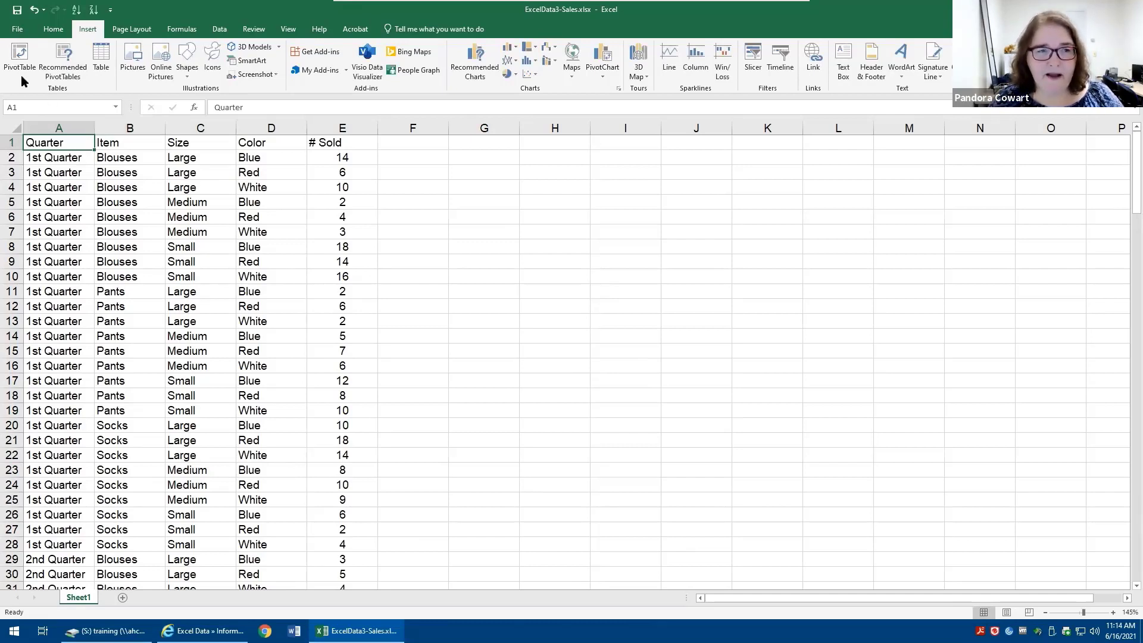
Preview the recommended PivotTables summing # Sold by Item, Size and Color without inserting any of them
{"action": "left_click", "coordinate": [63, 67]}
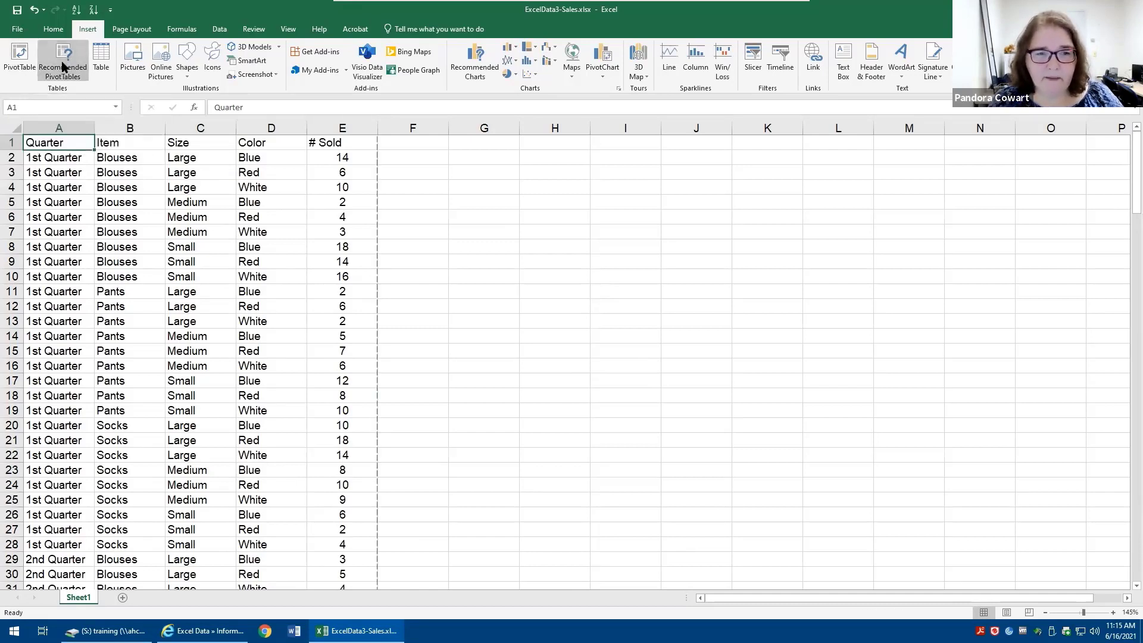
{"action": "left_click", "coordinate": [537, 251]}
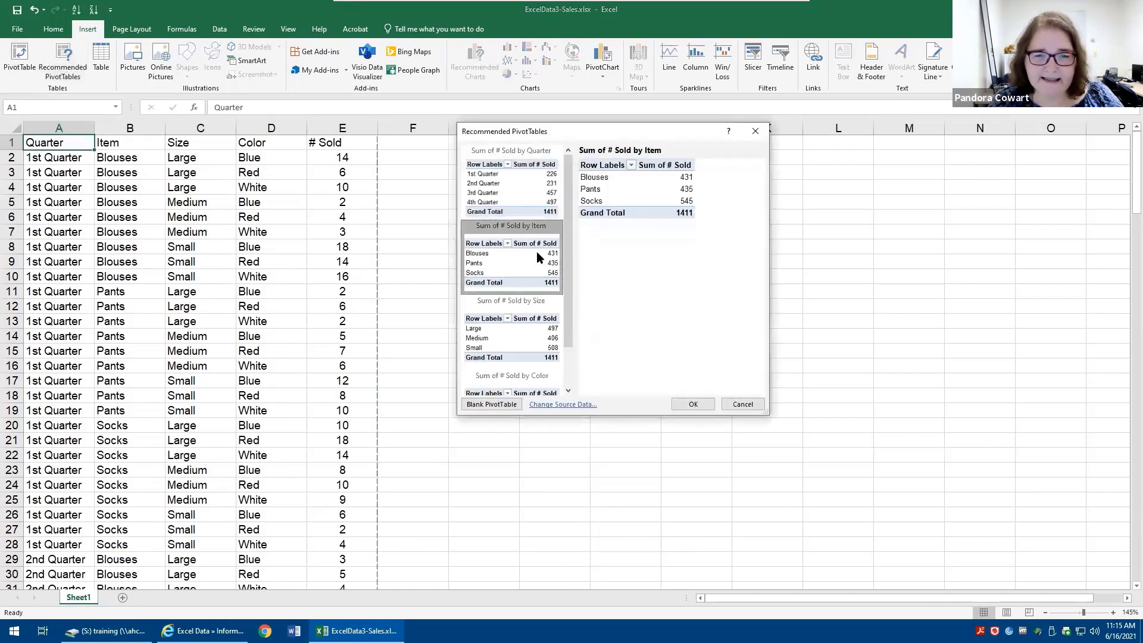
{"action": "left_click", "coordinate": [538, 332]}
{"action": "scroll", "coordinate": [569, 362], "scroll_direction": "down", "scroll_amount": 1}
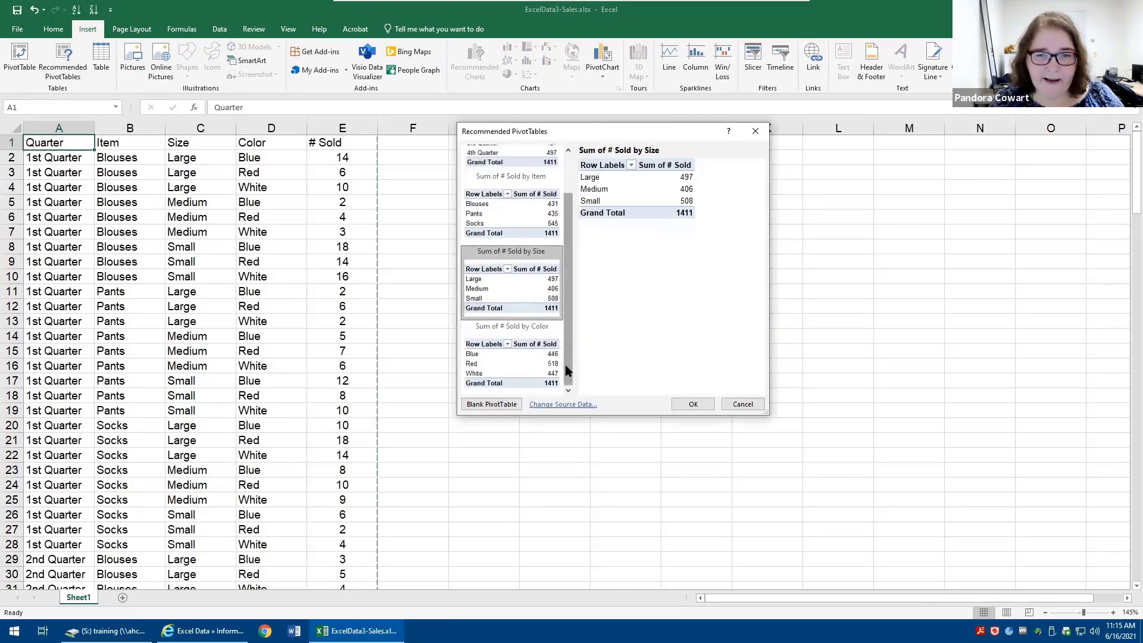
{"action": "left_click", "coordinate": [519, 352]}
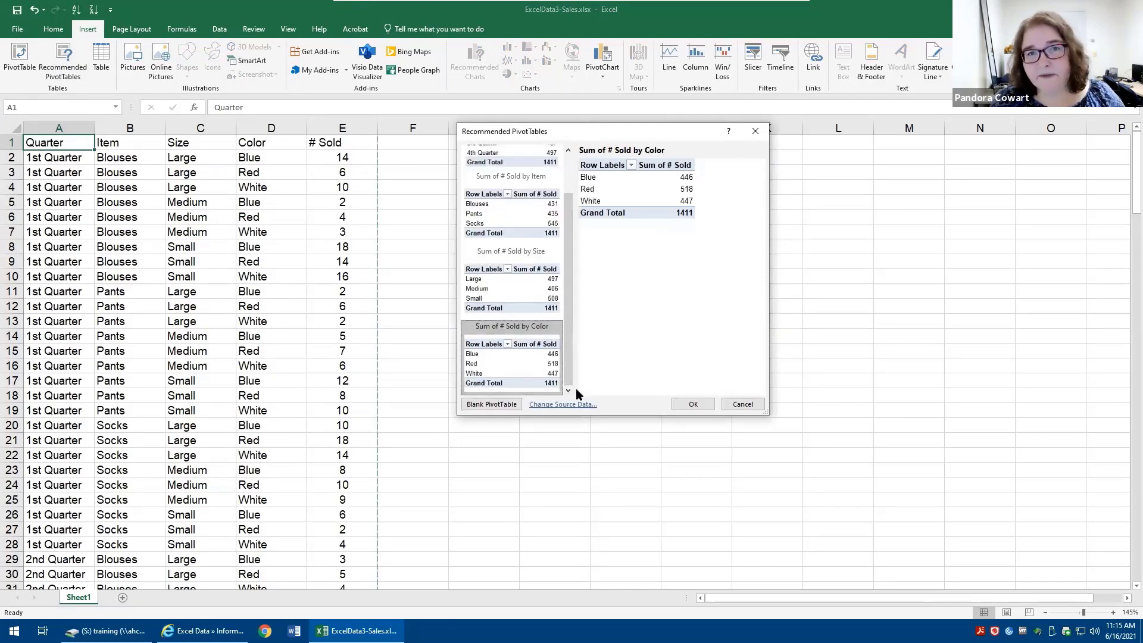
{"action": "left_click", "coordinate": [742, 406]}
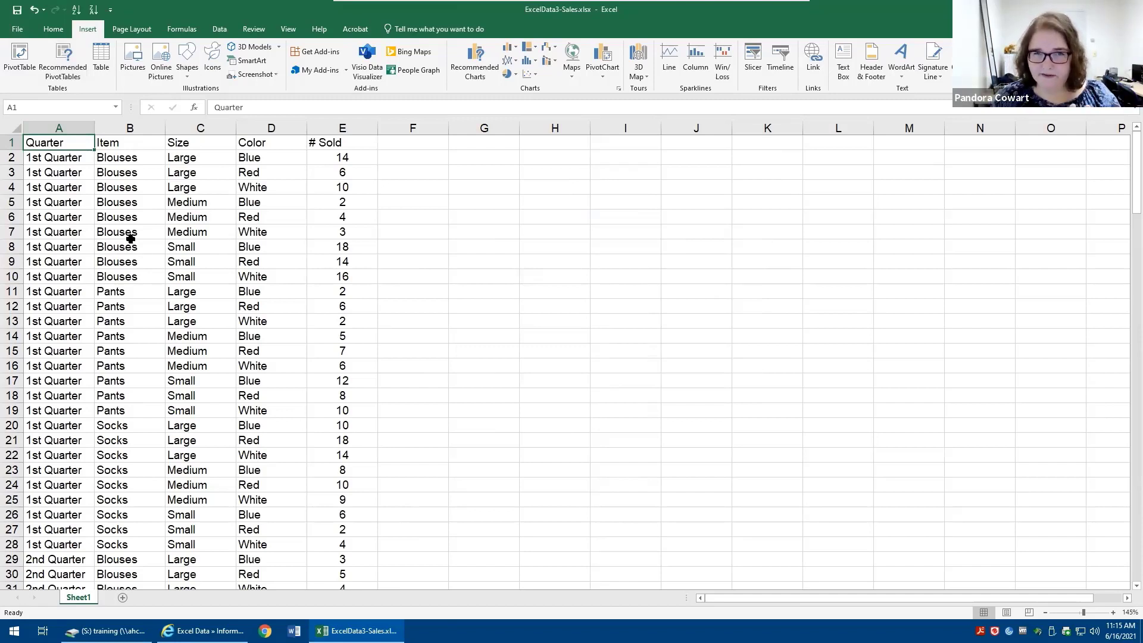
Create a blank PivotTable from Sheet1!$A$1:$E$163 on a new worksheet and zoom that sheet to 120%
{"action": "left_click", "coordinate": [20, 60]}
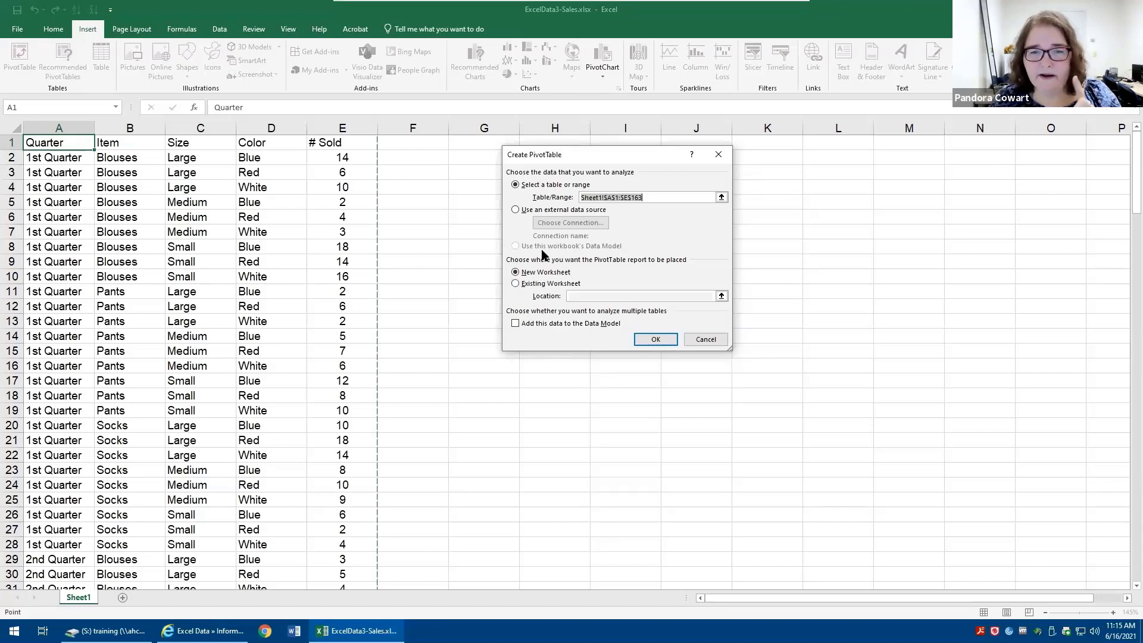
{"action": "left_click", "coordinate": [650, 340]}
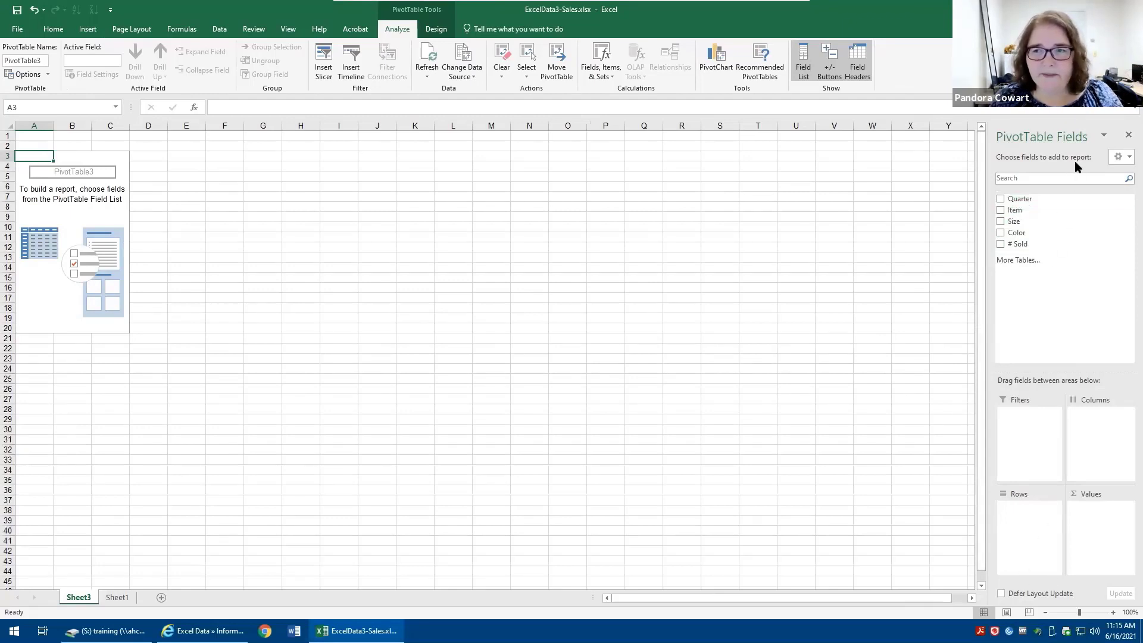
{"action": "left_click", "coordinate": [1113, 612]}
{"action": "left_click", "coordinate": [1113, 612]}
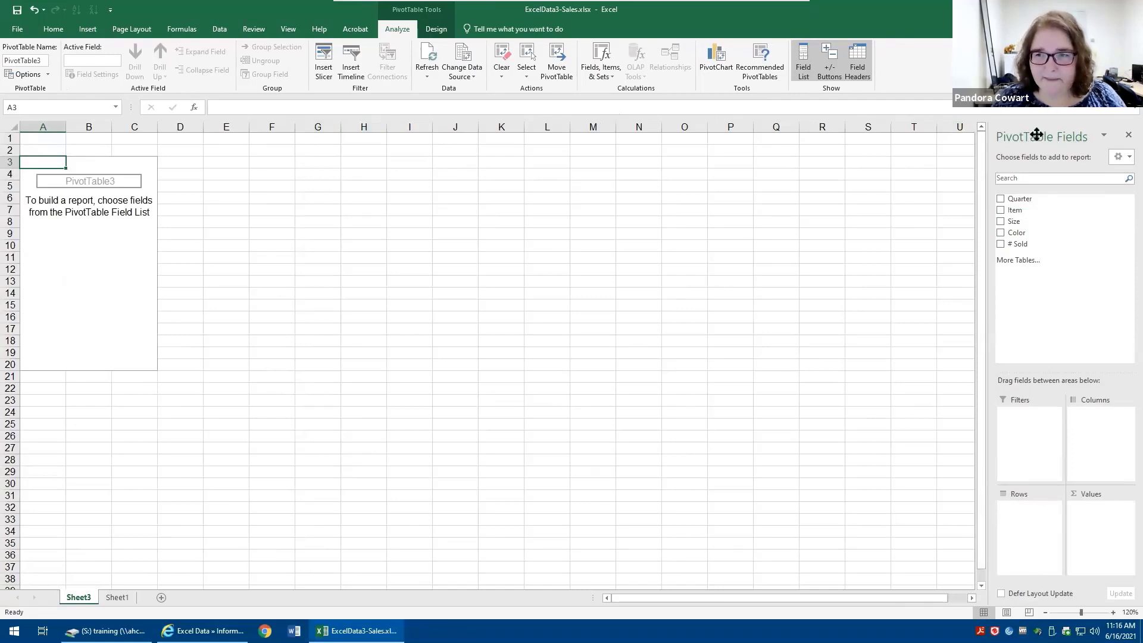
Float the PivotTable Fields pane over the worksheet, enlarge it to show all fields and areas, and check its layout options
{"action": "left_click_drag", "start_coordinate": [1028, 135], "coordinate": [556, 143]}
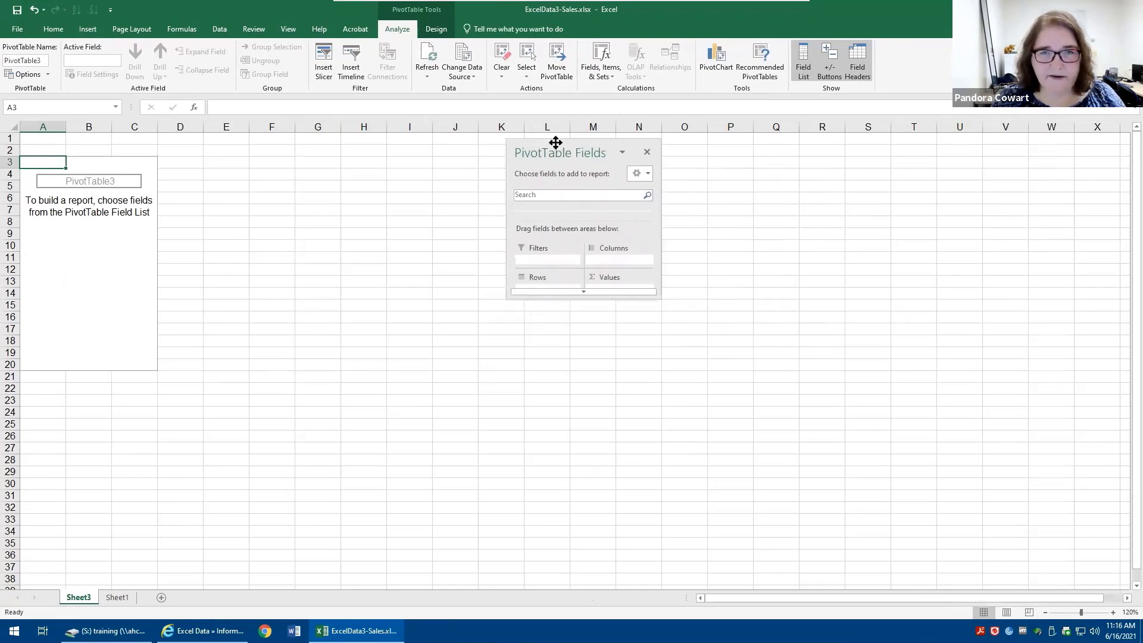
{"action": "left_click_drag", "start_coordinate": [585, 294], "coordinate": [589, 506]}
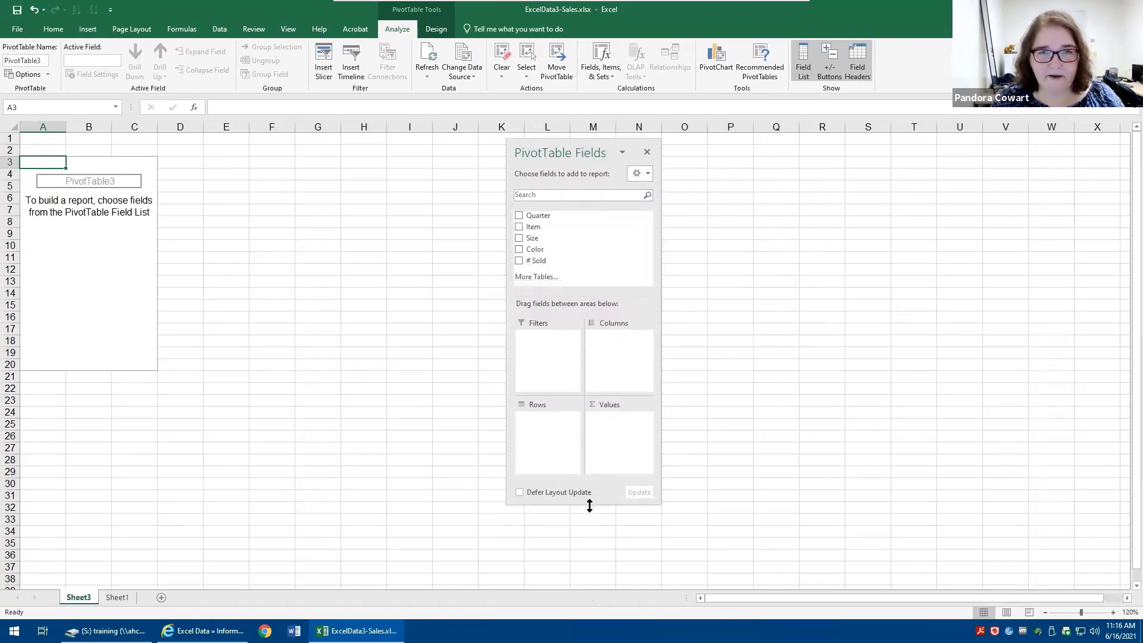
{"action": "left_click", "coordinate": [638, 175]}
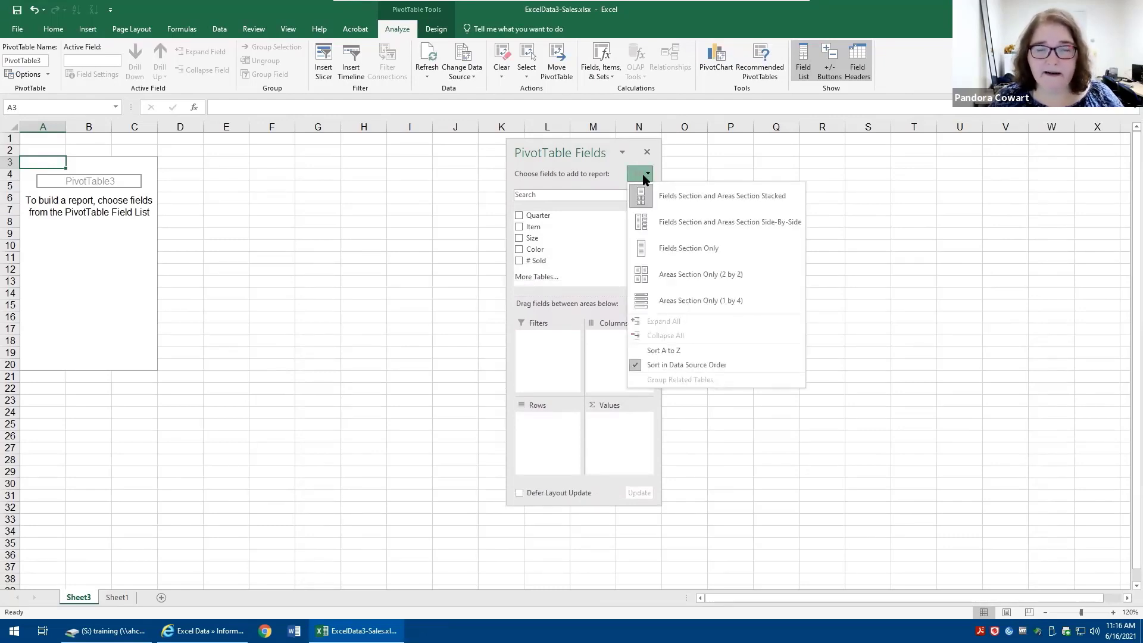
{"action": "left_click", "coordinate": [387, 200]}
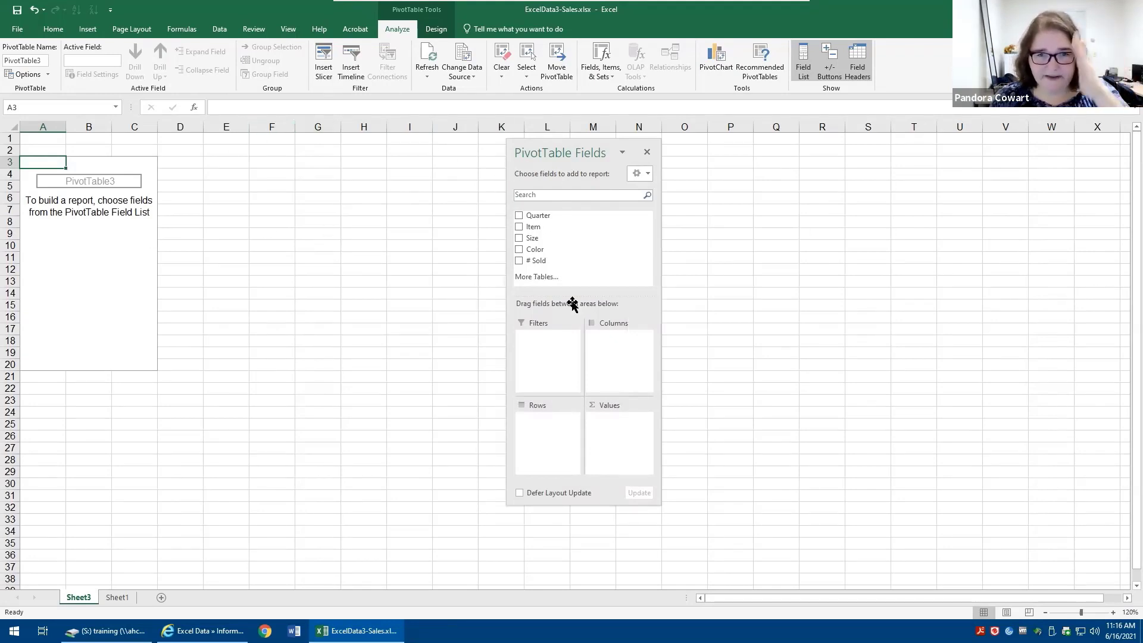
Look over the PivotTable design and analysis tools, and compare what is offered with the PivotTable deselected and reselected
{"action": "left_click", "coordinate": [426, 31]}
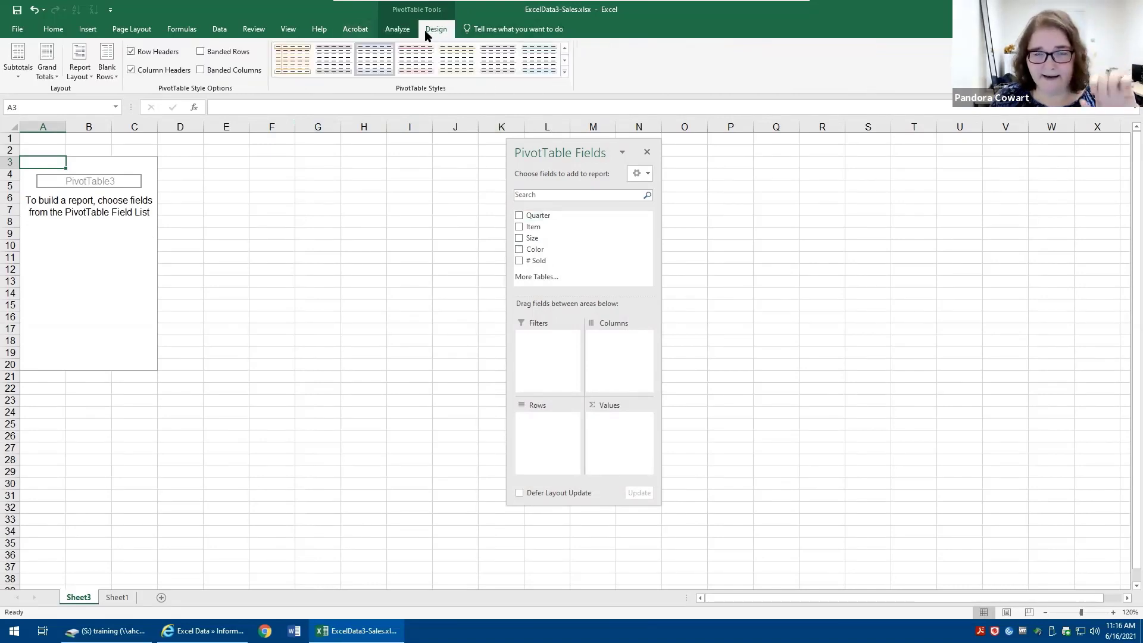
{"action": "left_click", "coordinate": [400, 31]}
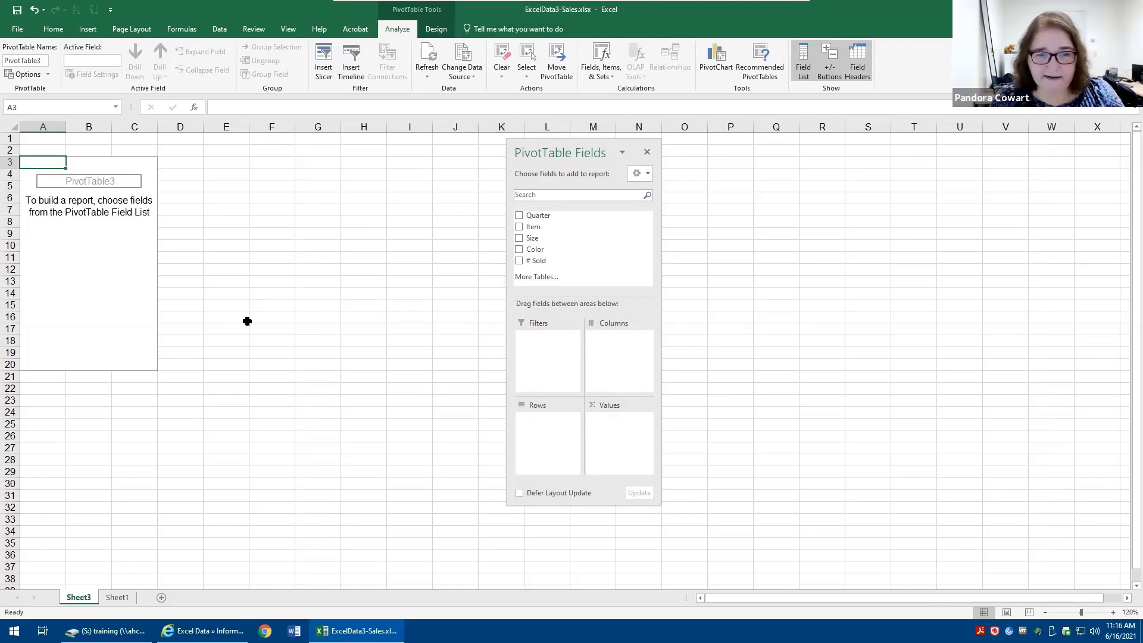
{"action": "left_click", "coordinate": [350, 327]}
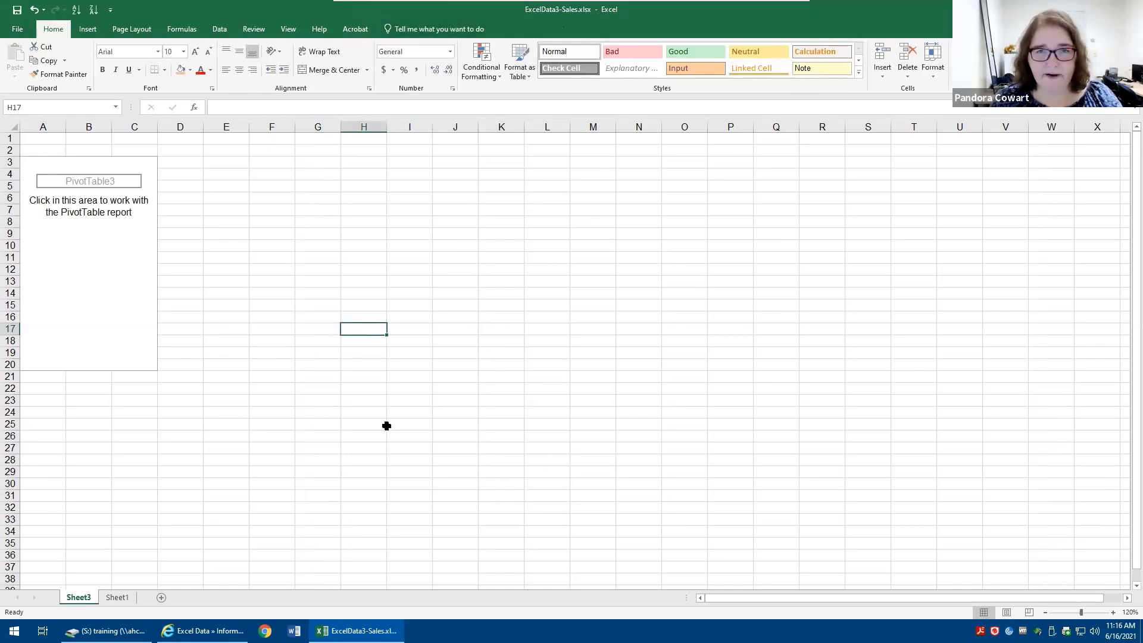
{"action": "left_click", "coordinate": [84, 235]}
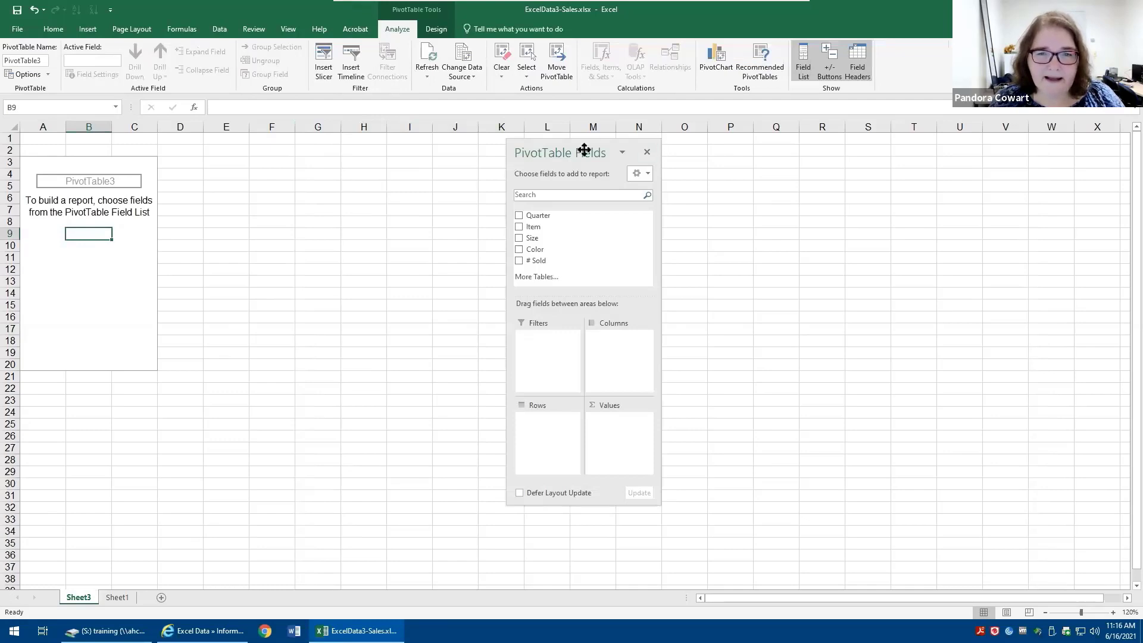
Move the PivotTable Fields pane closer to the PivotTable, and hide and redisplay the field list
{"action": "left_click_drag", "start_coordinate": [583, 152], "coordinate": [513, 155]}
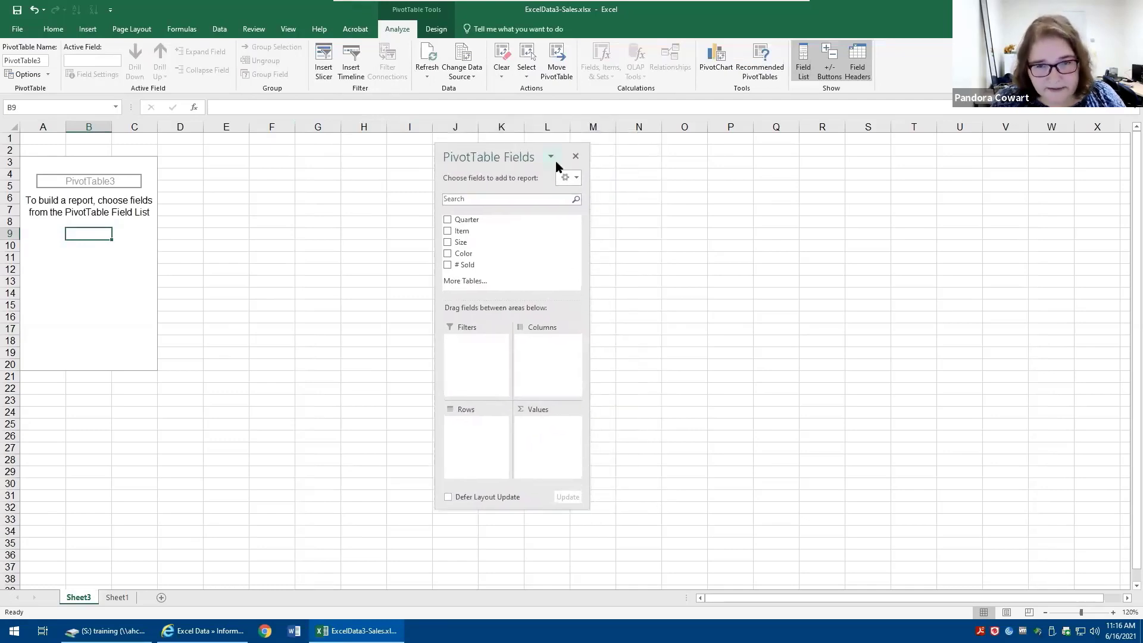
{"action": "left_click", "coordinate": [575, 158]}
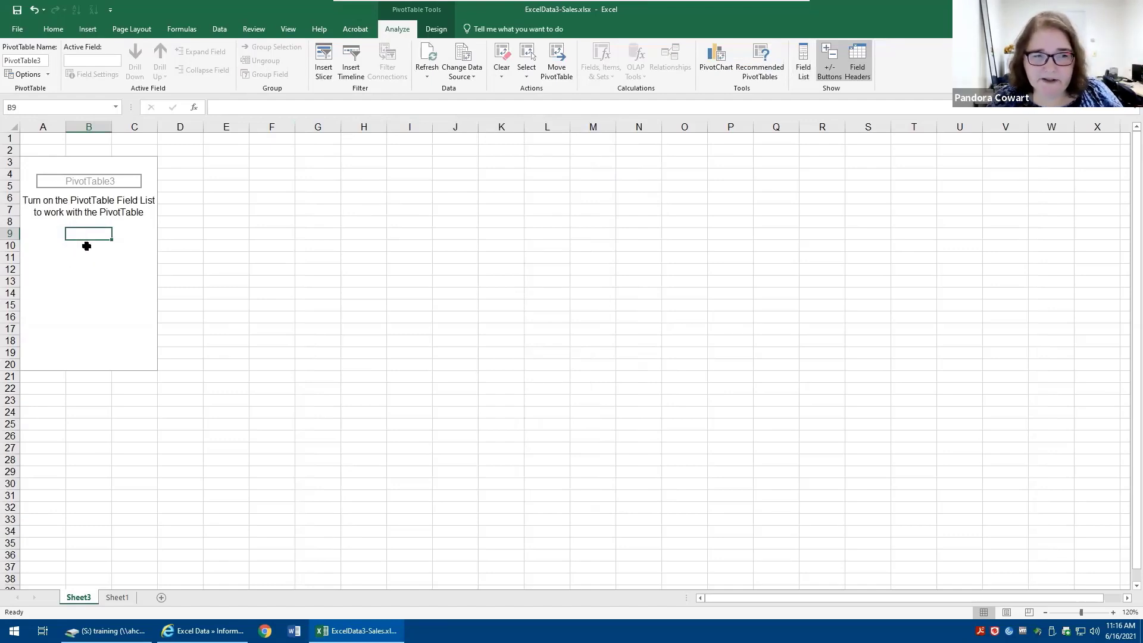
{"action": "right_click", "coordinate": [88, 273]}
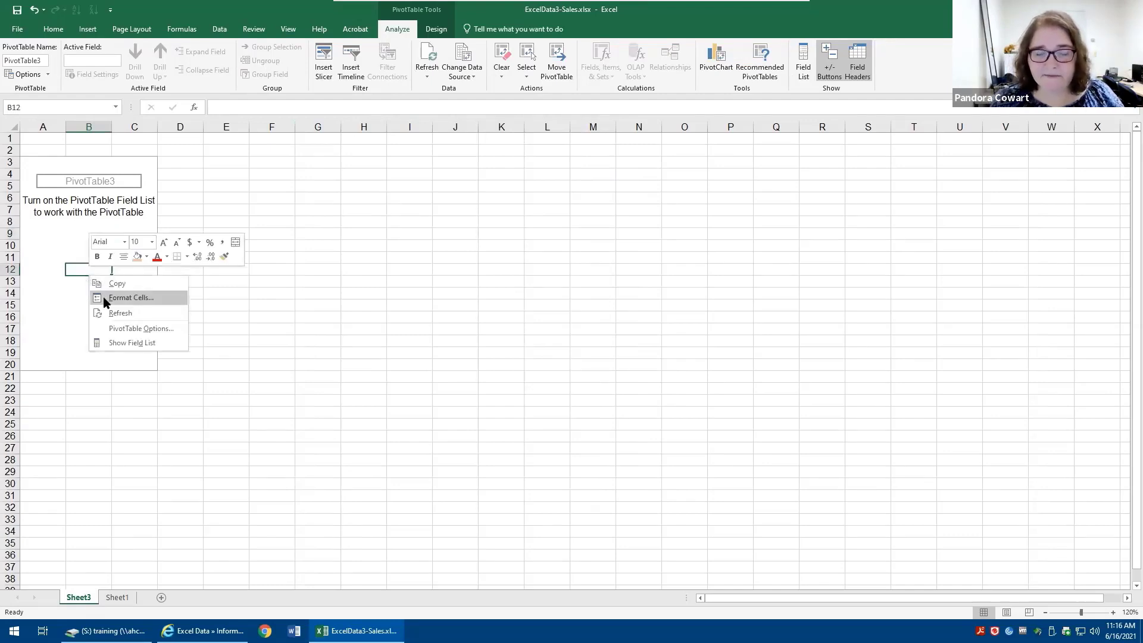
{"action": "left_click", "coordinate": [131, 343]}
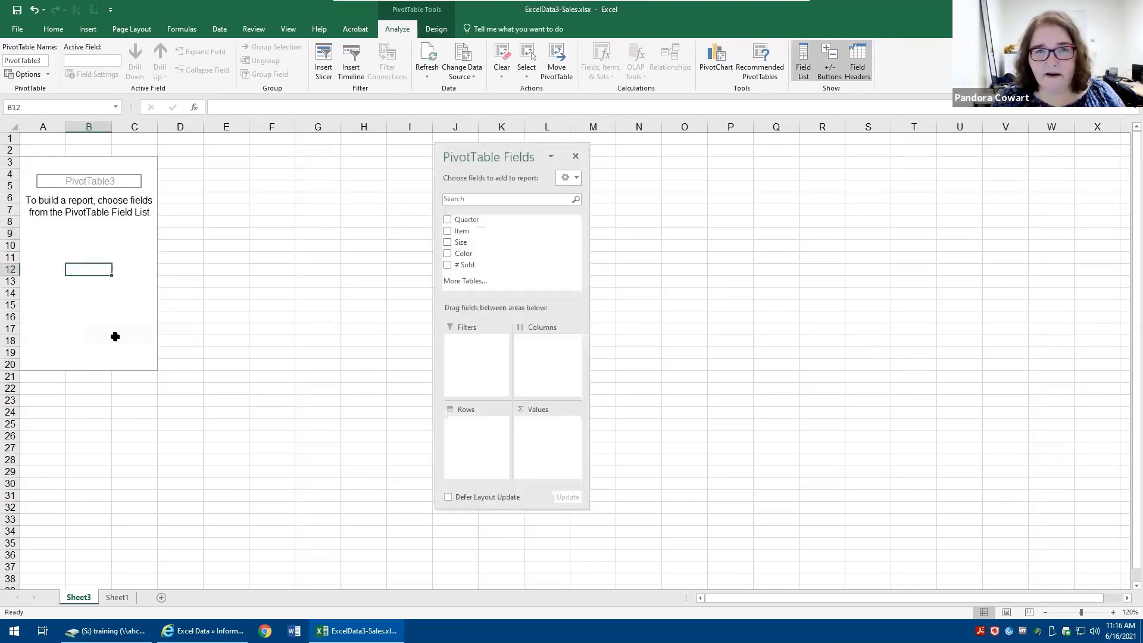
{"action": "right_click", "coordinate": [102, 253]}
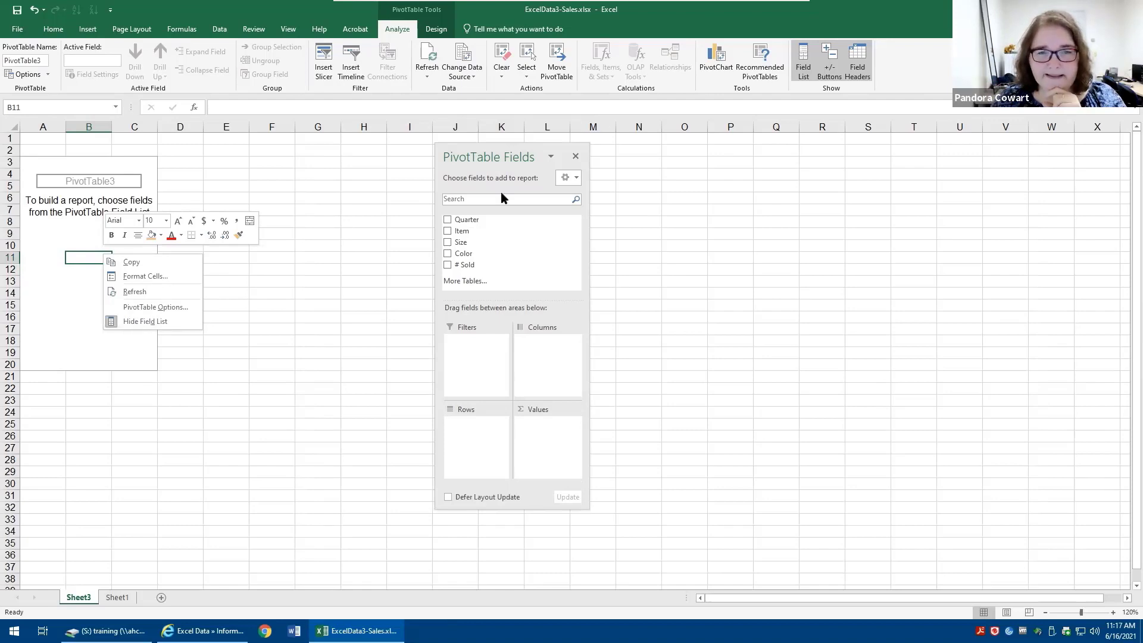
{"action": "left_click_drag", "start_coordinate": [485, 156], "coordinate": [488, 125]}
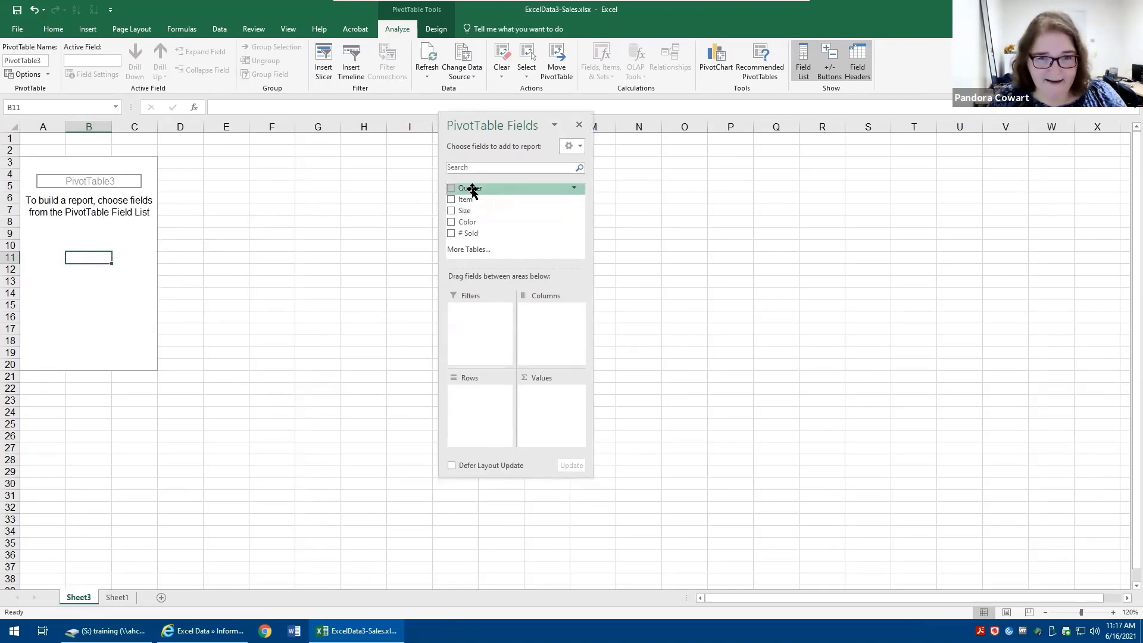
Add the Quarter field to the PivotTable's Rows area, undoing the first placement and adding it again
{"action": "left_click_drag", "start_coordinate": [471, 188], "coordinate": [478, 406]}
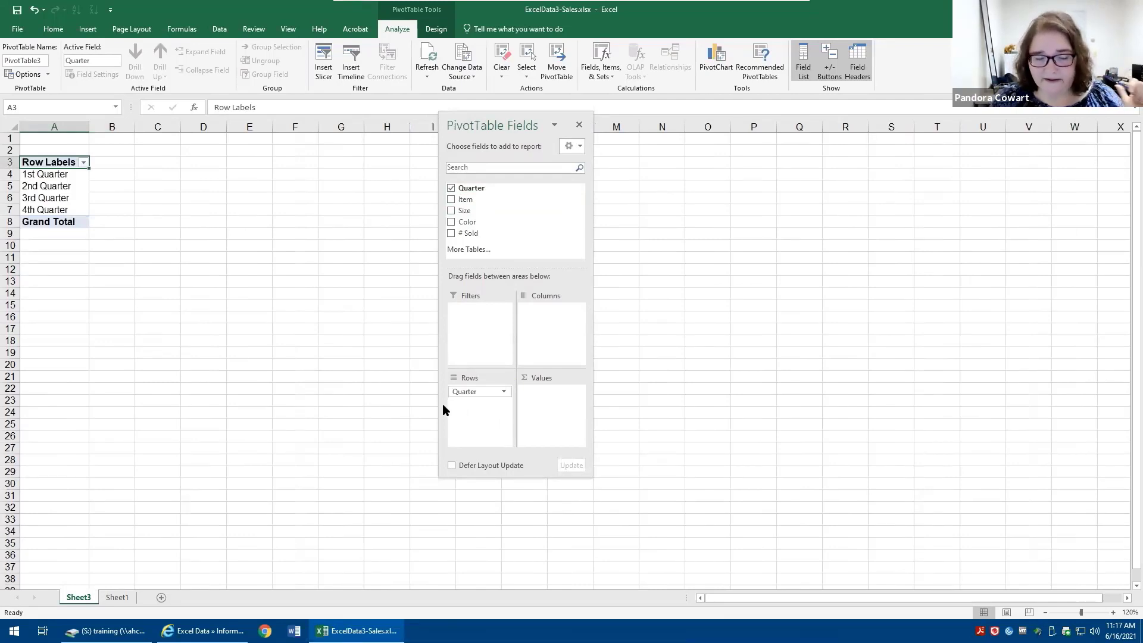
{"action": "key", "text": "ctrl+z"}
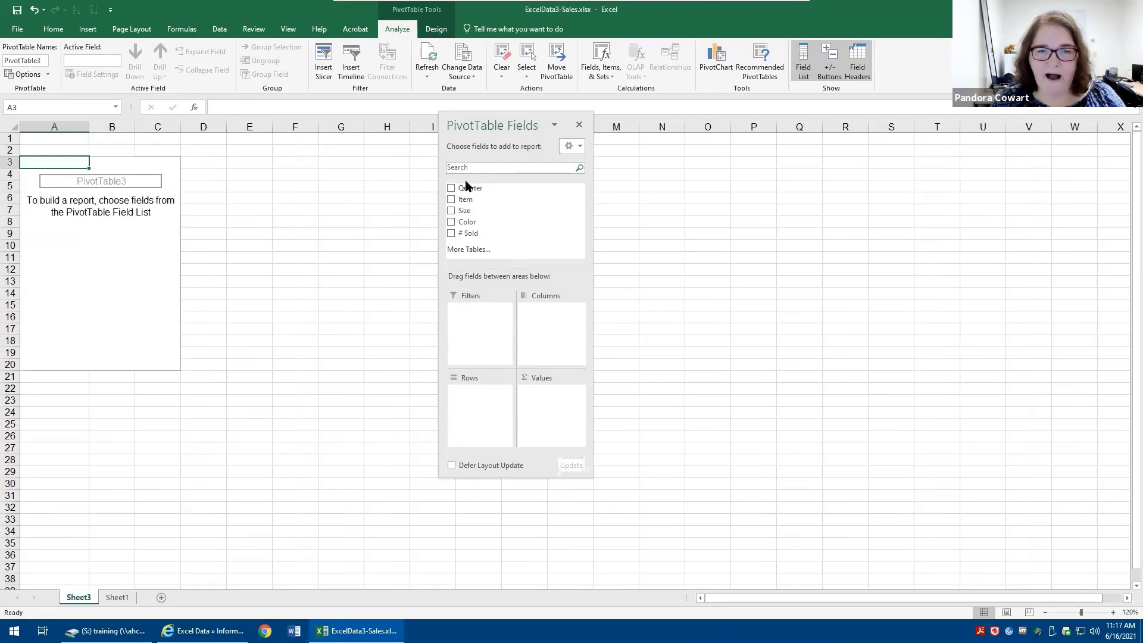
{"action": "left_click", "coordinate": [451, 189]}
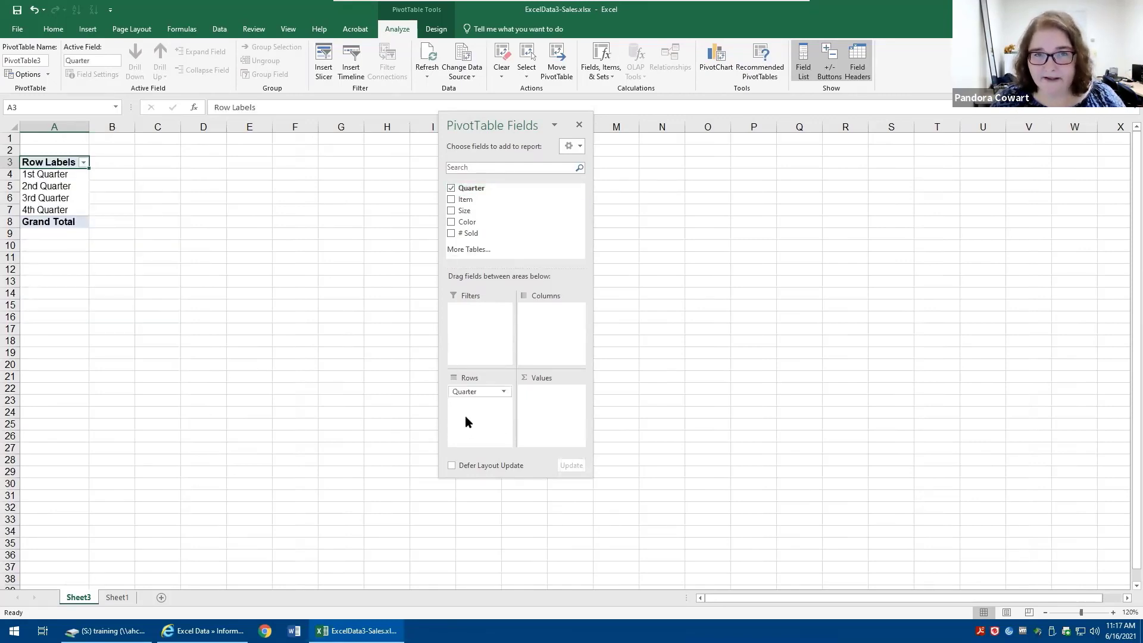
Remove the Quarter field from the PivotTable and add it back as row labels
{"action": "left_click", "coordinate": [450, 188]}
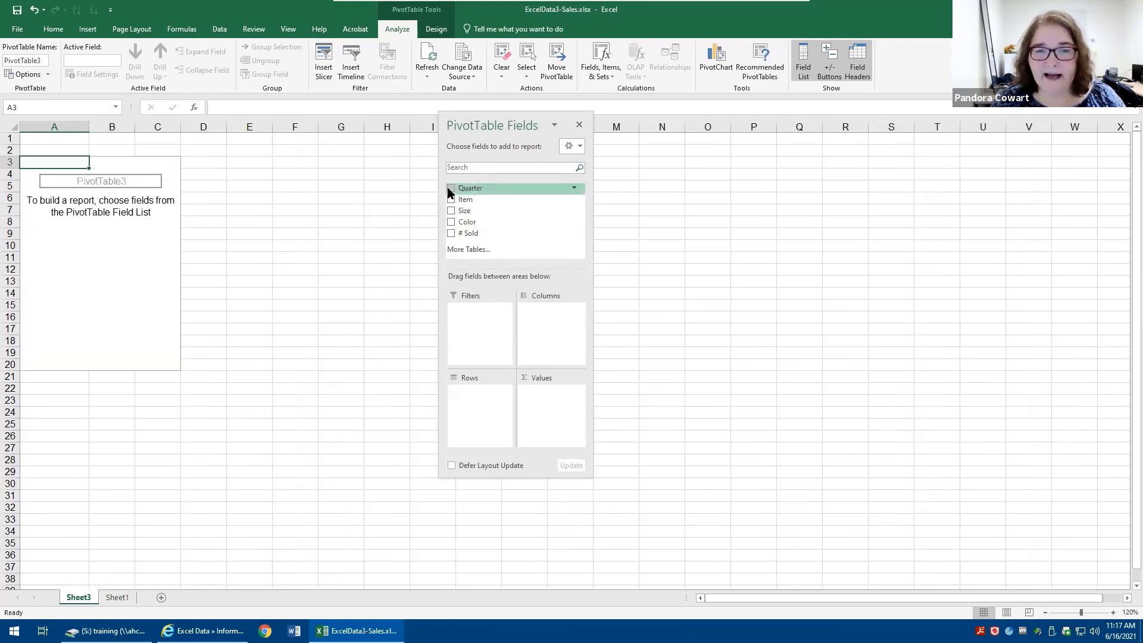
{"action": "right_click", "coordinate": [506, 189]}
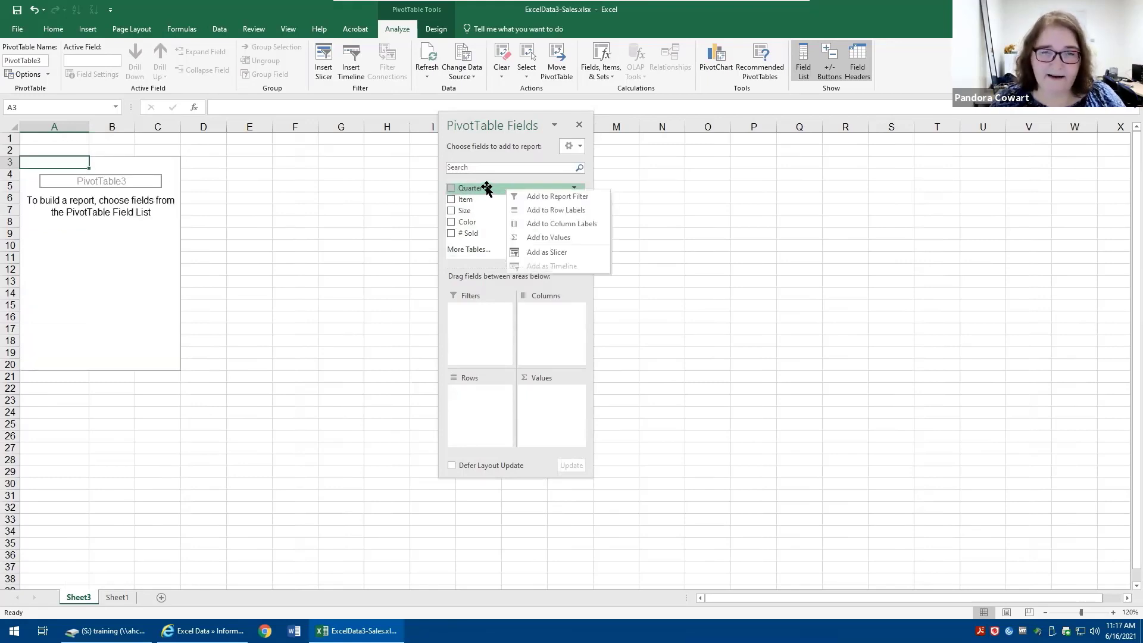
{"action": "left_click", "coordinate": [551, 212]}
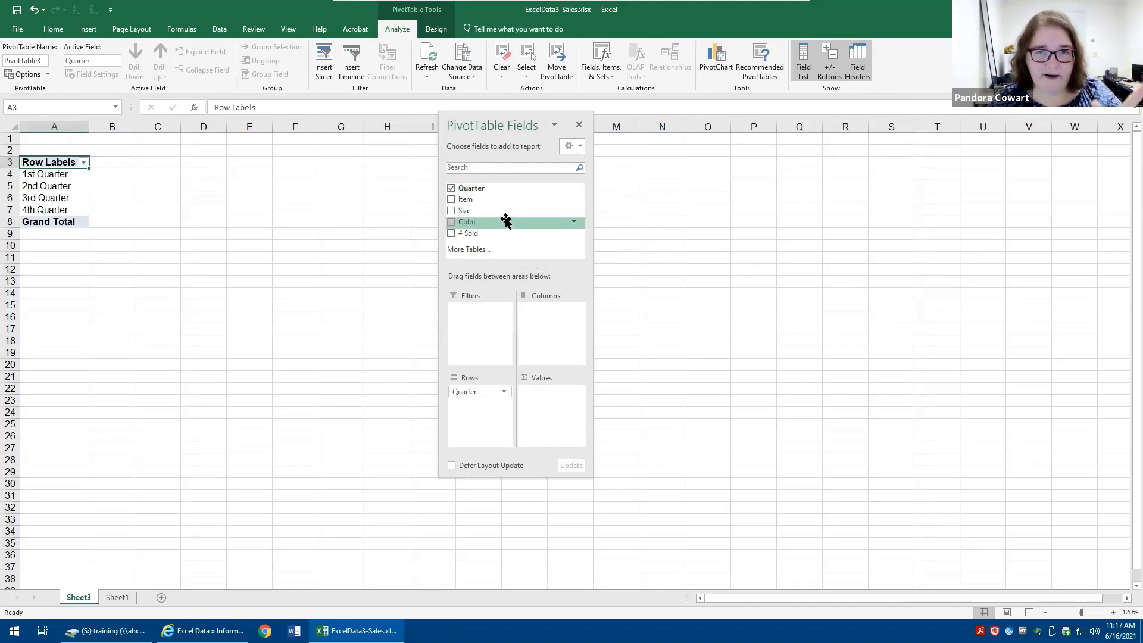
Add Item to the PivotTable's rows and # Sold to its values, and check the placement options for # Sold
{"action": "left_click", "coordinate": [451, 199]}
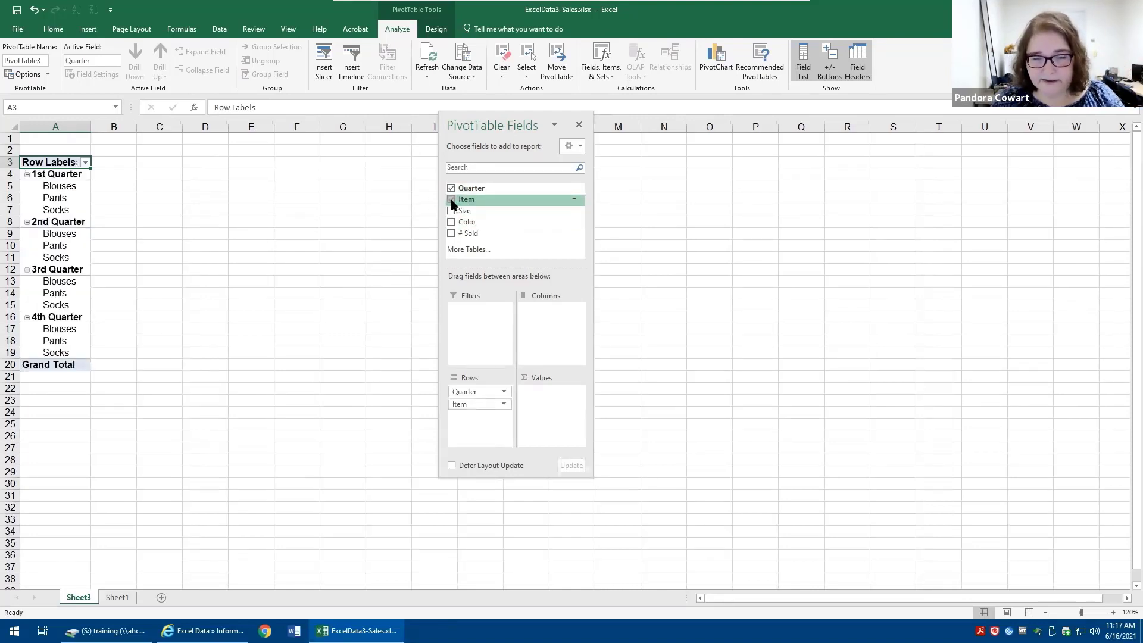
{"action": "left_click", "coordinate": [451, 234]}
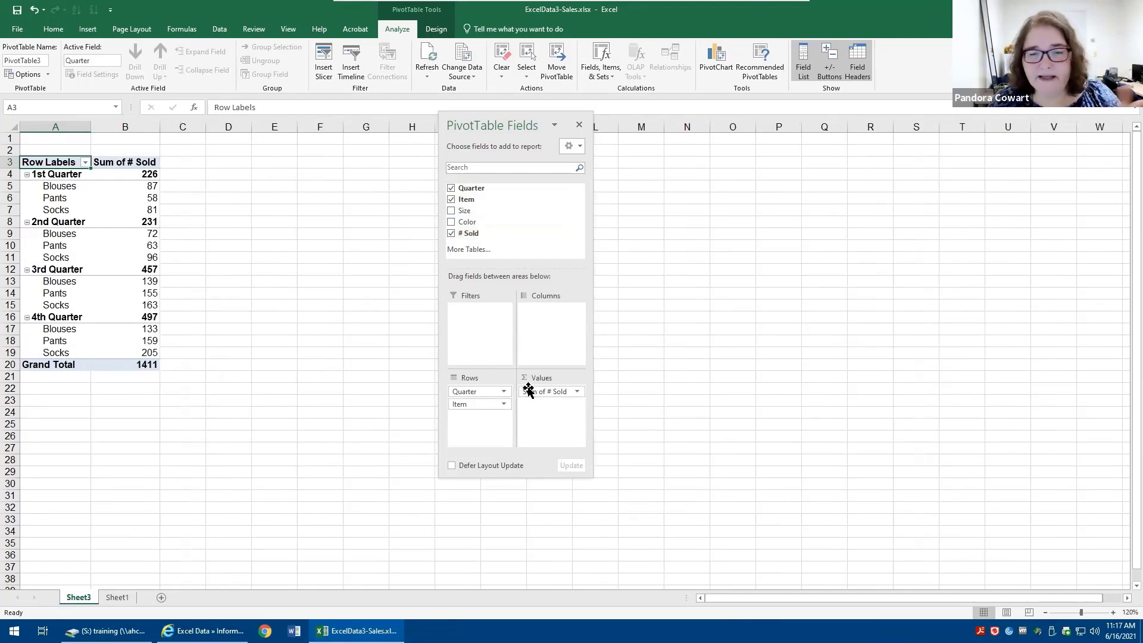
{"action": "left_click_drag", "start_coordinate": [531, 394], "coordinate": [539, 417]}
{"action": "right_click", "coordinate": [558, 237]}
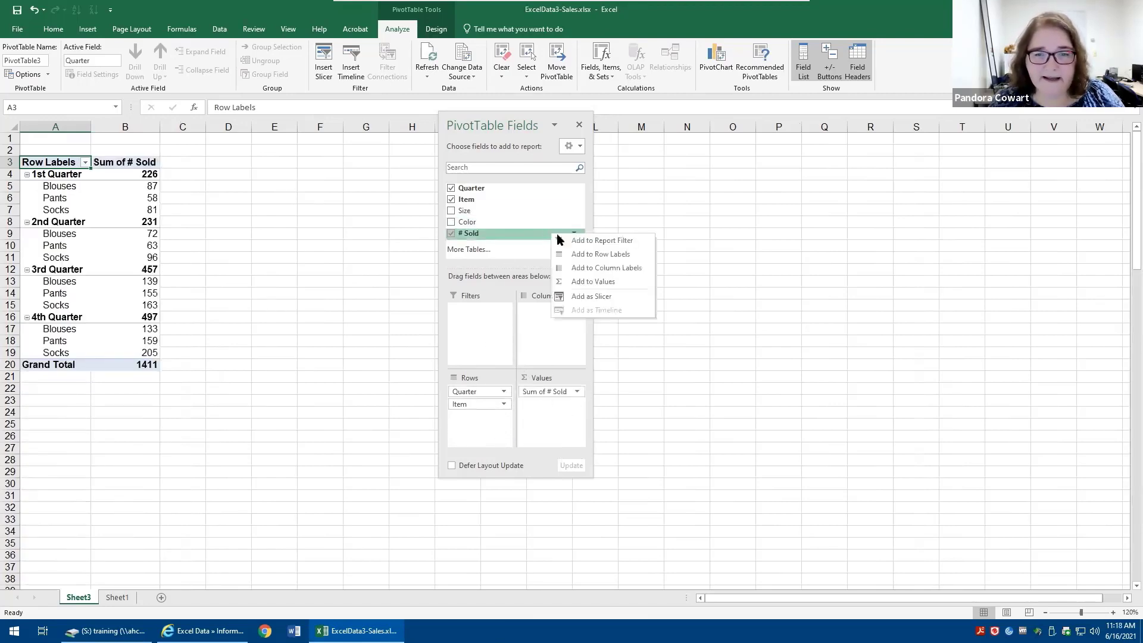
{"action": "left_click", "coordinate": [504, 259]}
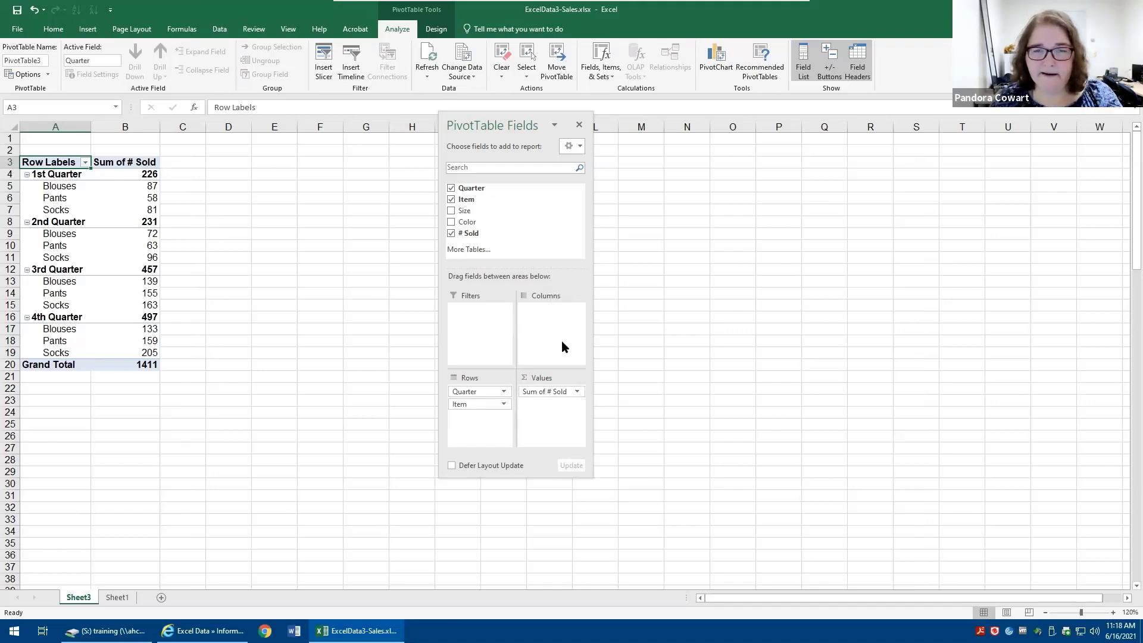
Add Size as column labels in the PivotTable, with Color below it in the Columns area
{"action": "right_click", "coordinate": [465, 212]}
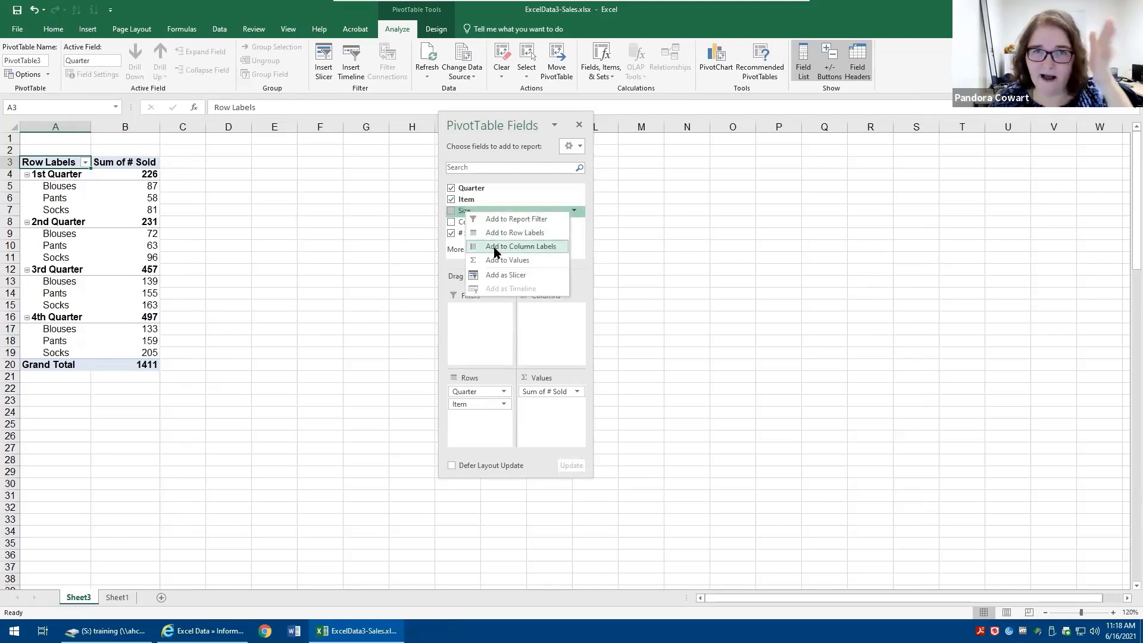
{"action": "left_click", "coordinate": [496, 246]}
{"action": "left_click", "coordinate": [452, 222]}
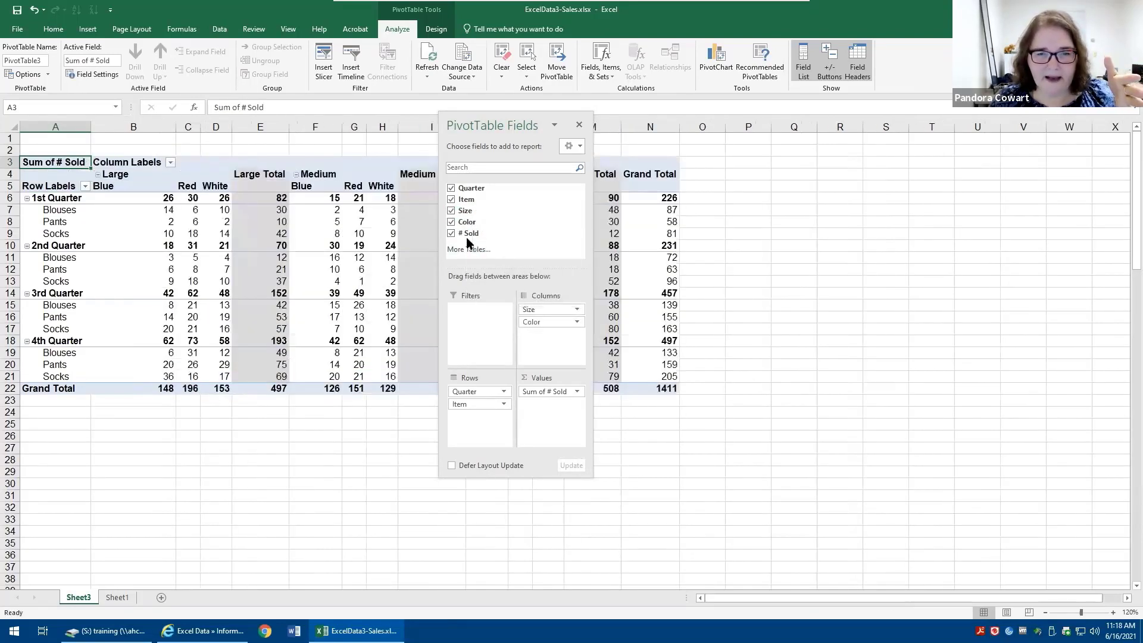
Move Color to the row labels below Item, and return it to the column labels
{"action": "left_click", "coordinate": [451, 222]}
{"action": "left_click_drag", "start_coordinate": [453, 224], "coordinate": [499, 416]}
{"action": "left_click", "coordinate": [504, 416]}
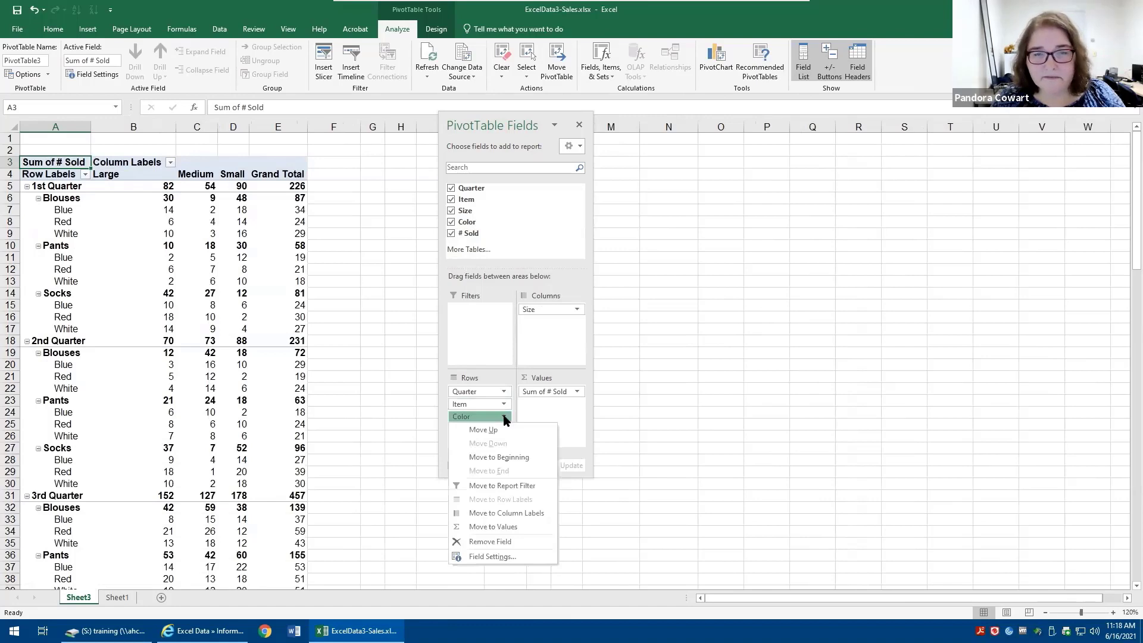
{"action": "left_click", "coordinate": [484, 512]}
Move the PivotTable Fields pane clear of the data and clear all fields from the PivotTable
{"action": "left_click_drag", "start_coordinate": [504, 127], "coordinate": [781, 146]}
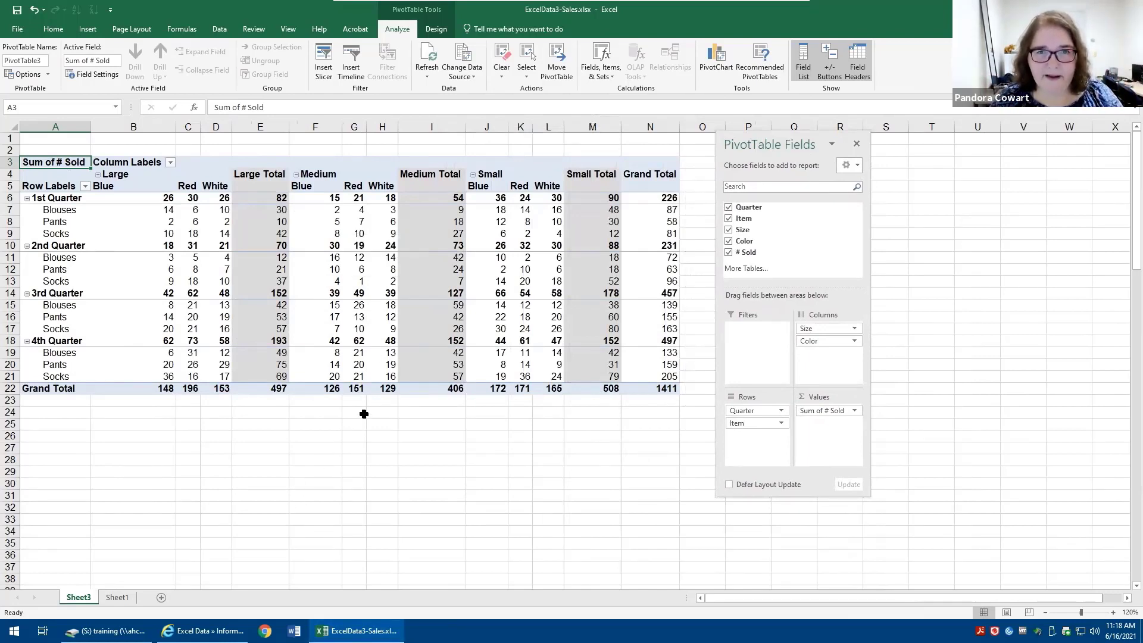
{"action": "left_click", "coordinate": [501, 76]}
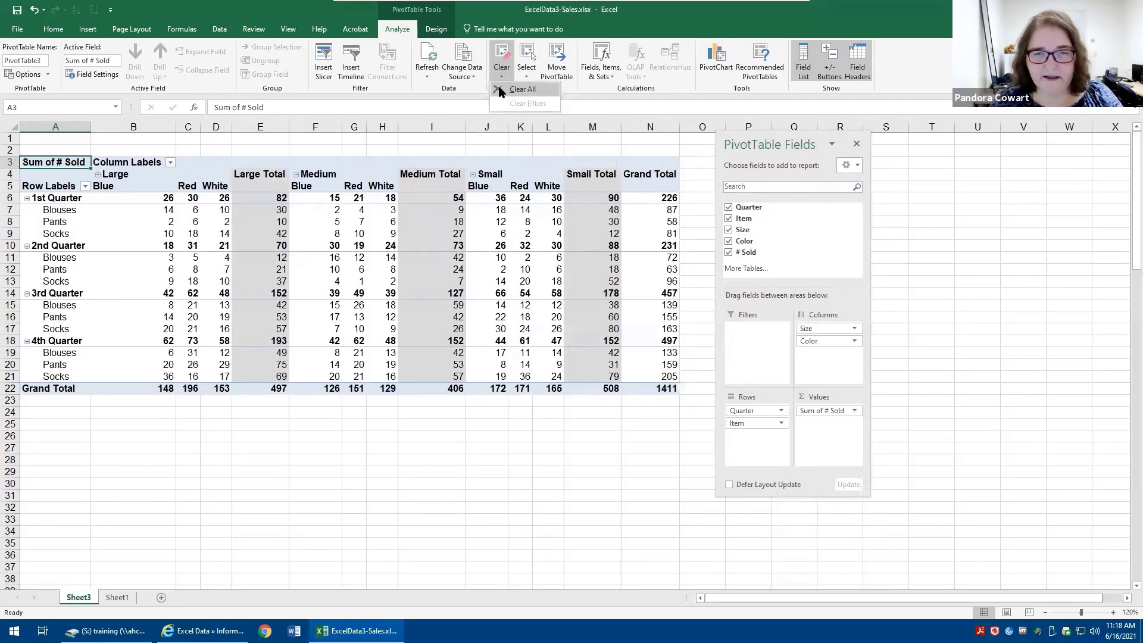
{"action": "left_click", "coordinate": [500, 90]}
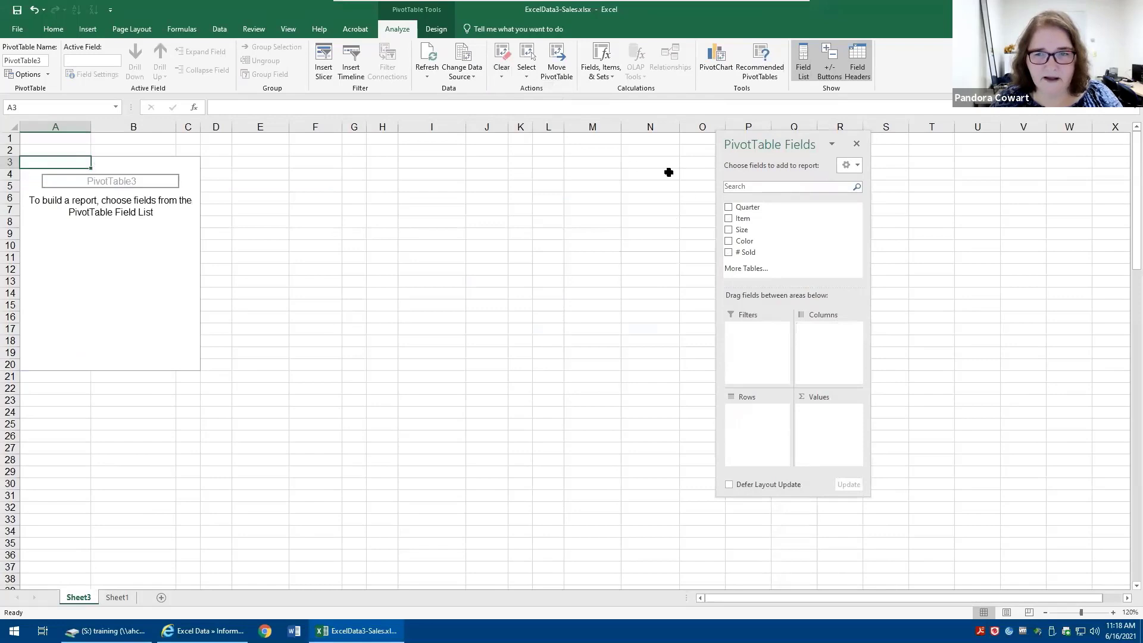
Rebuild the PivotTable with Quarter and Item in rows, Size and Color in columns, and # Sold summed in values
{"action": "left_click", "coordinate": [728, 207]}
{"action": "left_click", "coordinate": [728, 219]}
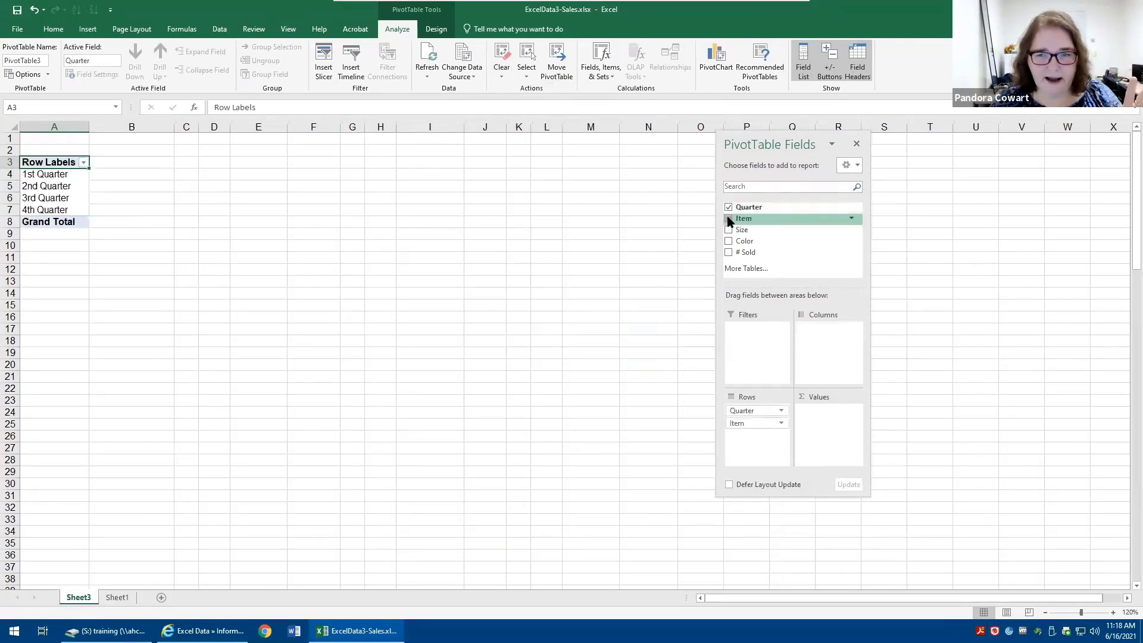
{"action": "left_click_drag", "start_coordinate": [738, 232], "coordinate": [833, 352]}
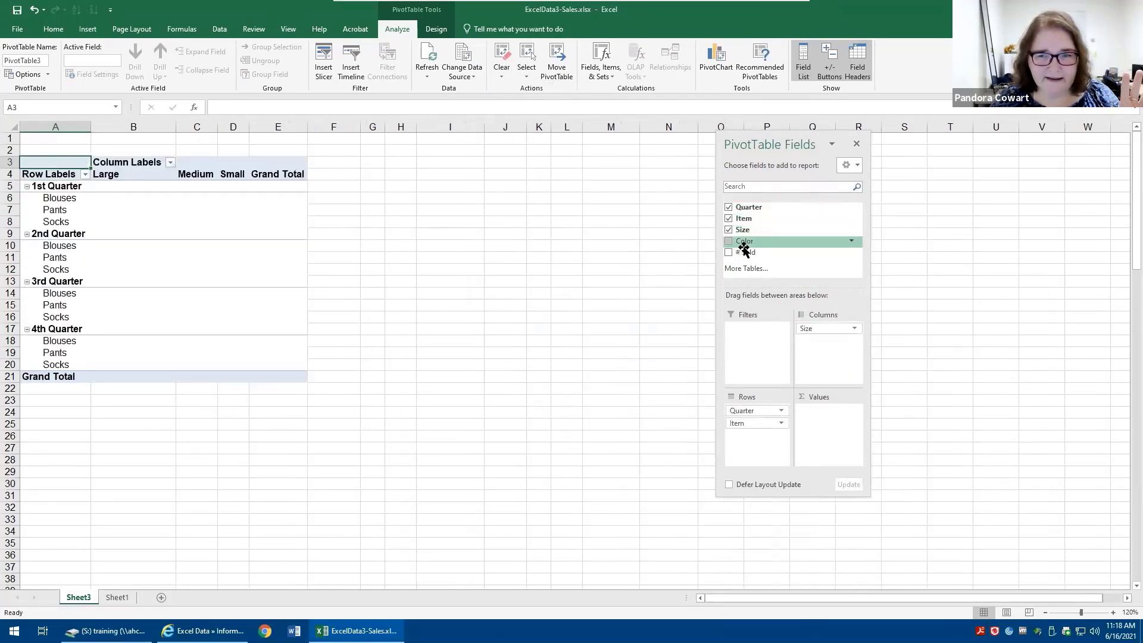
{"action": "left_click_drag", "start_coordinate": [743, 241], "coordinate": [823, 353]}
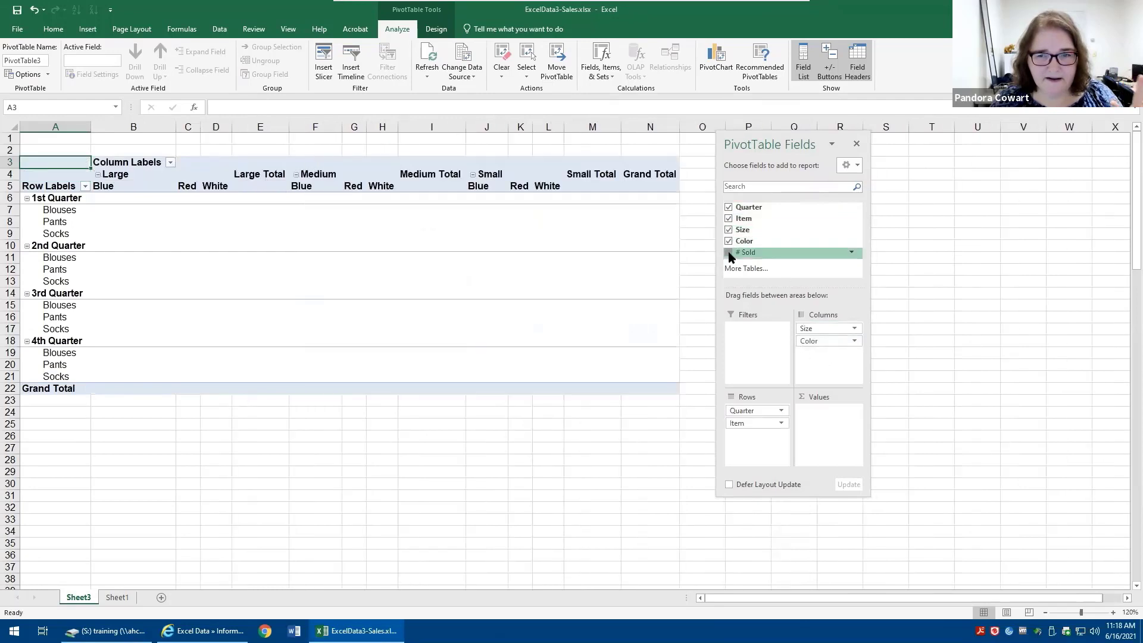
{"action": "left_click", "coordinate": [729, 252]}
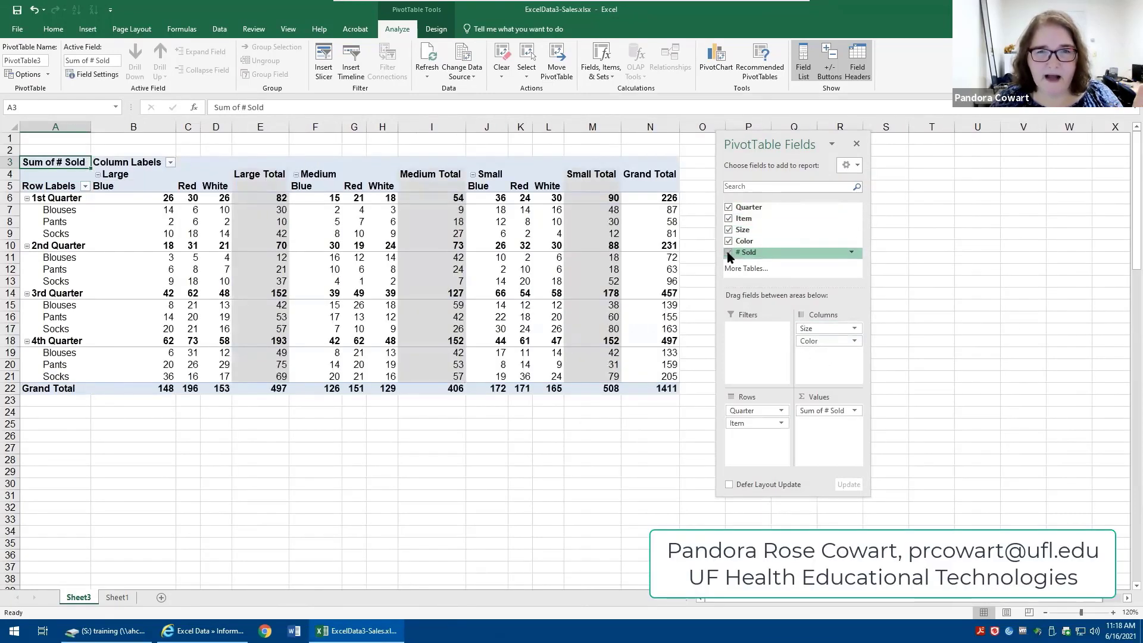